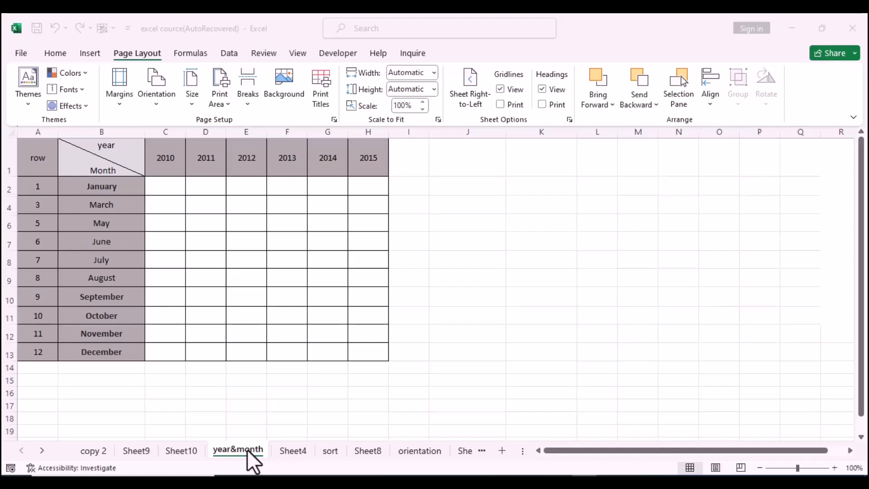
Hide the year&month worksheet.
click(247, 451)
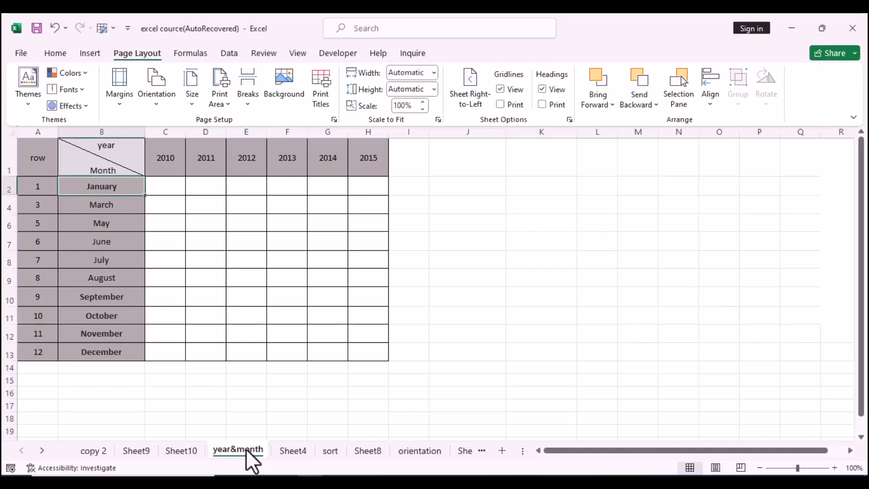
right_click(242, 453)
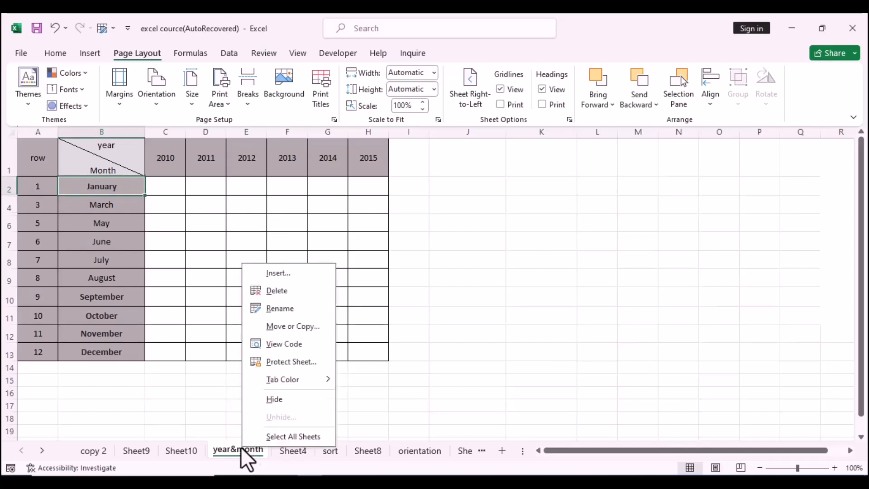
click(279, 400)
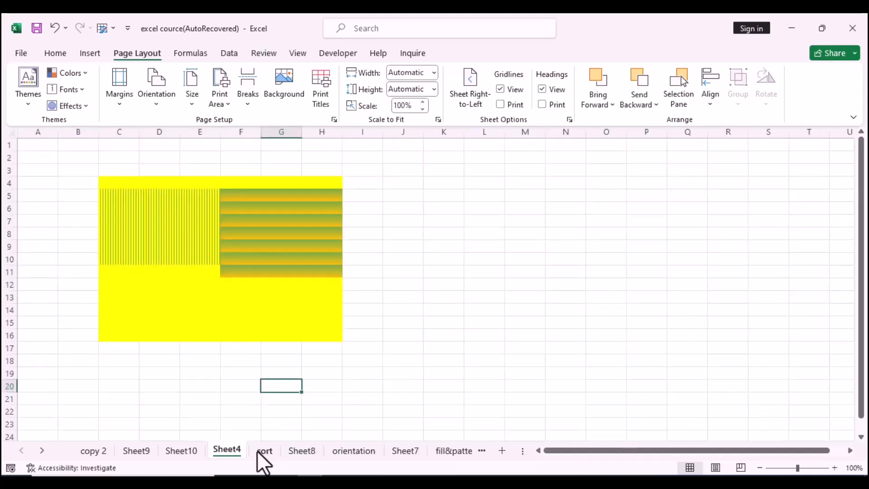
Unhide the year&month worksheet from another sheet tab's menu.
right_click(270, 451)
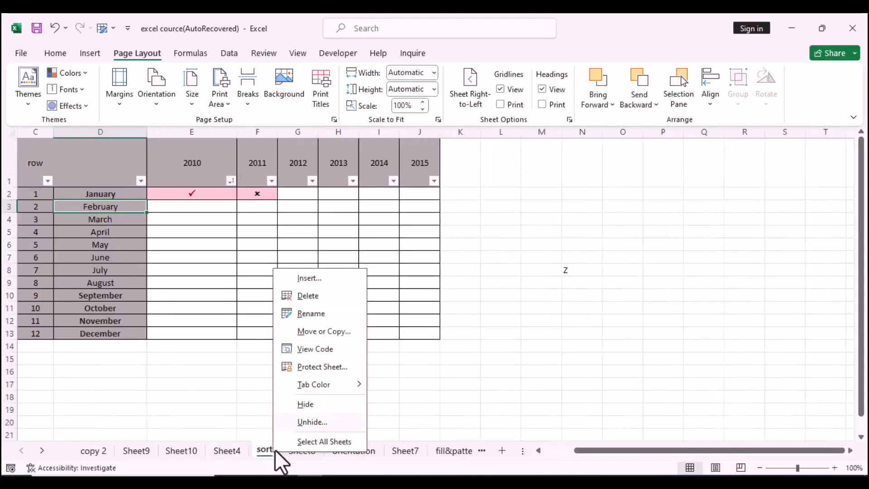
click(306, 425)
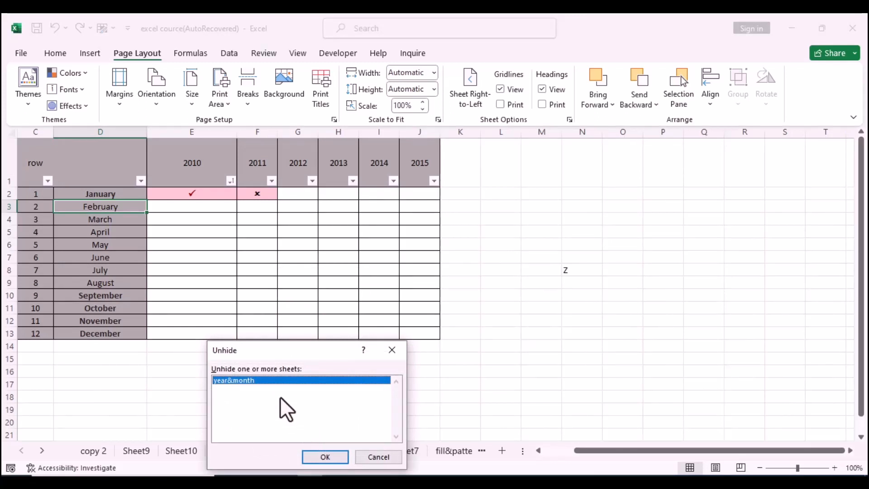
click(326, 458)
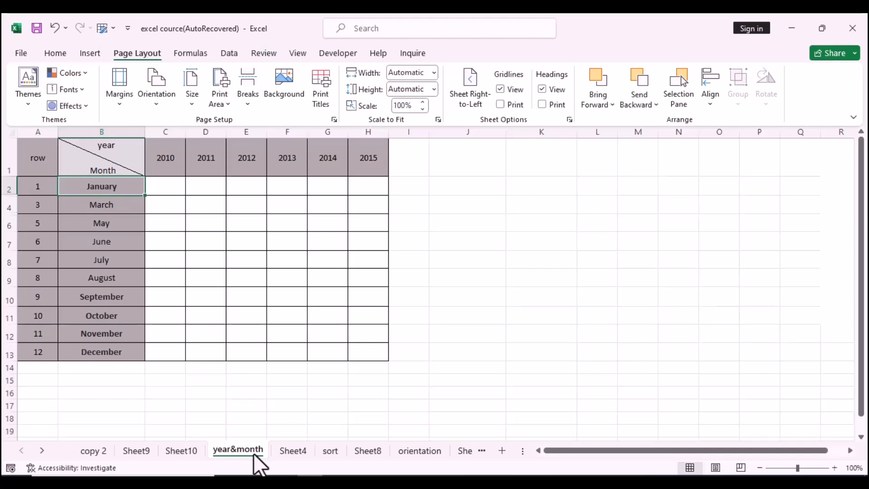
Open the year&month sheet's code in the VBA editor and show the Project Explorer.
right_click(245, 448)
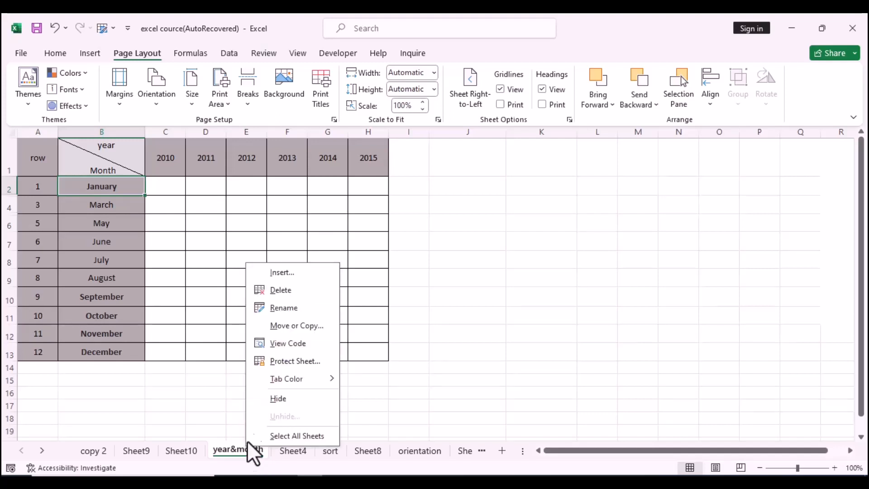
click(293, 343)
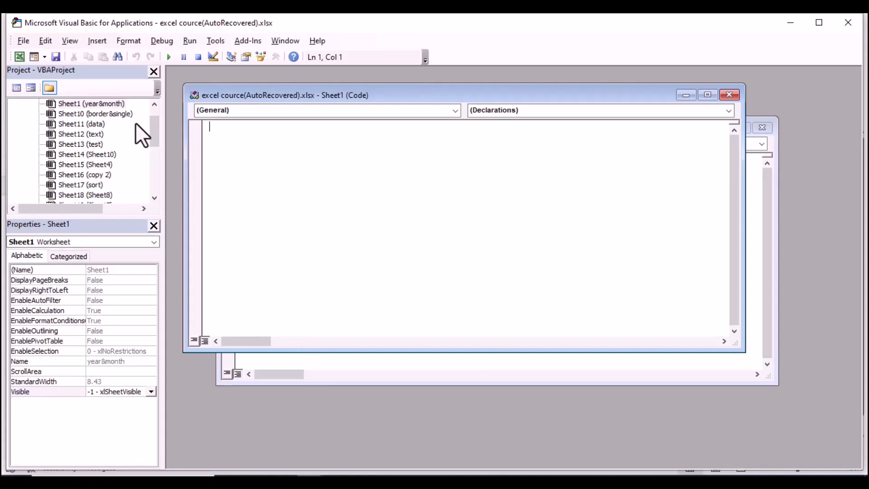
click(69, 40)
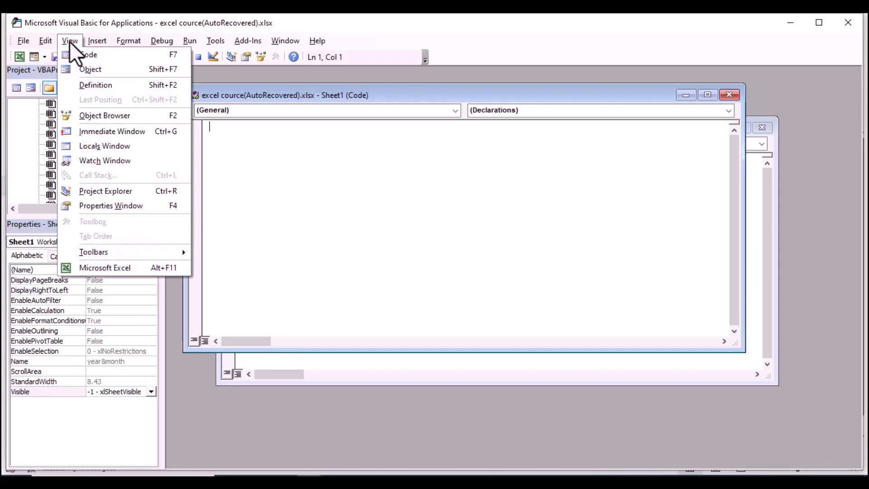
click(116, 191)
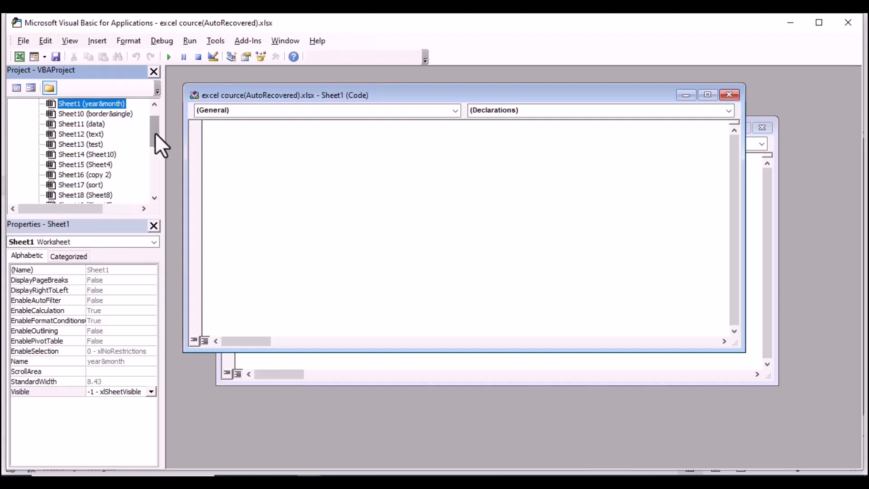
Set the year&month sheet's Visible property to 2 - xlSheetVeryHidden.
drag(161, 145, 159, 132)
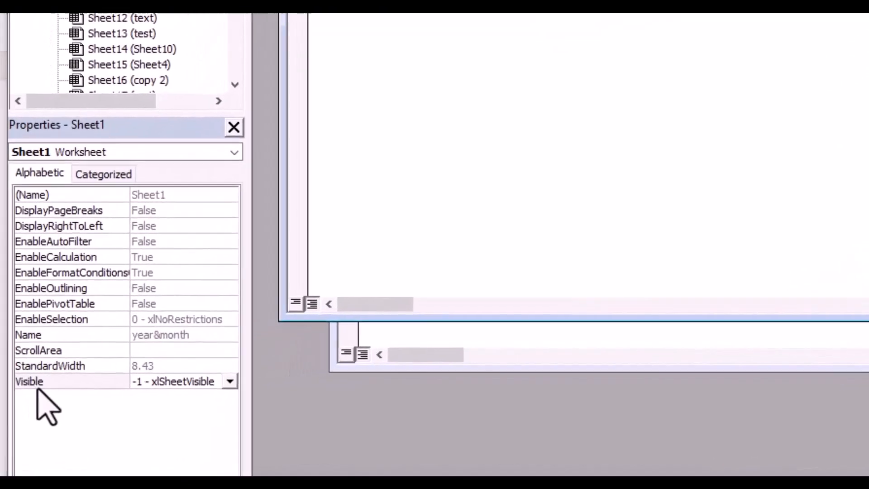
click(240, 380)
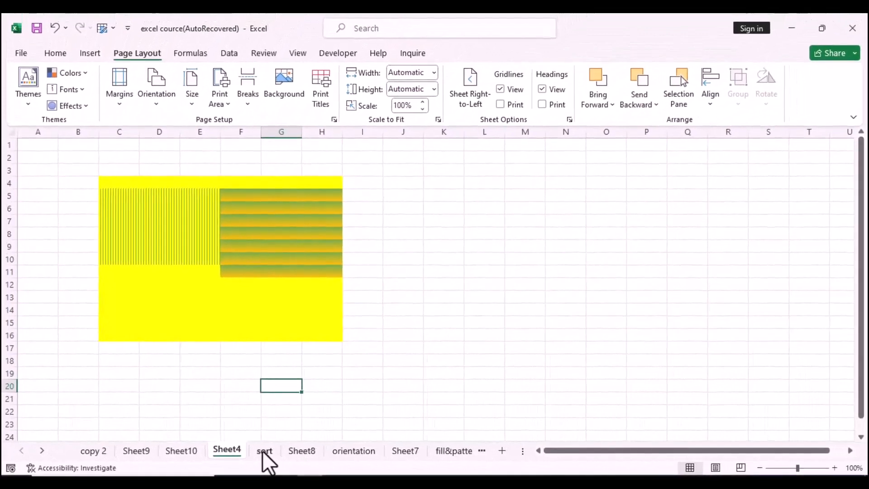
Open the sort tab's sheet menu to check whether any sheet can be unhidden.
right_click(267, 451)
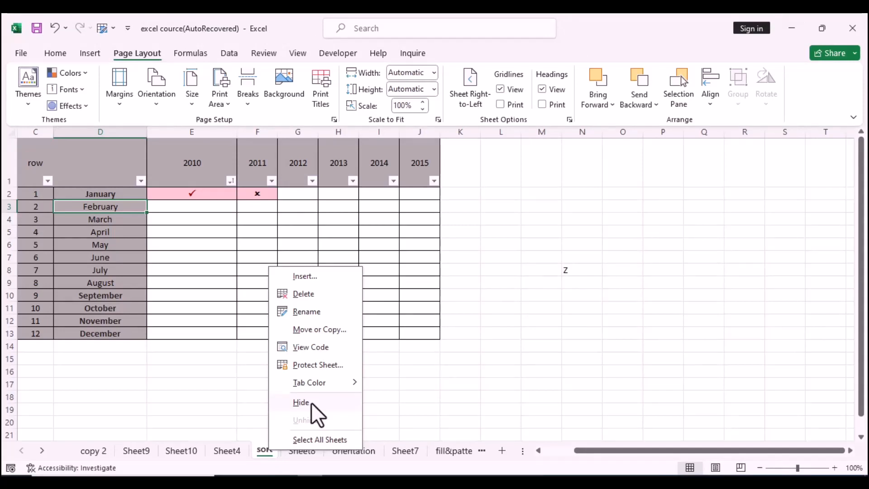
click(434, 394)
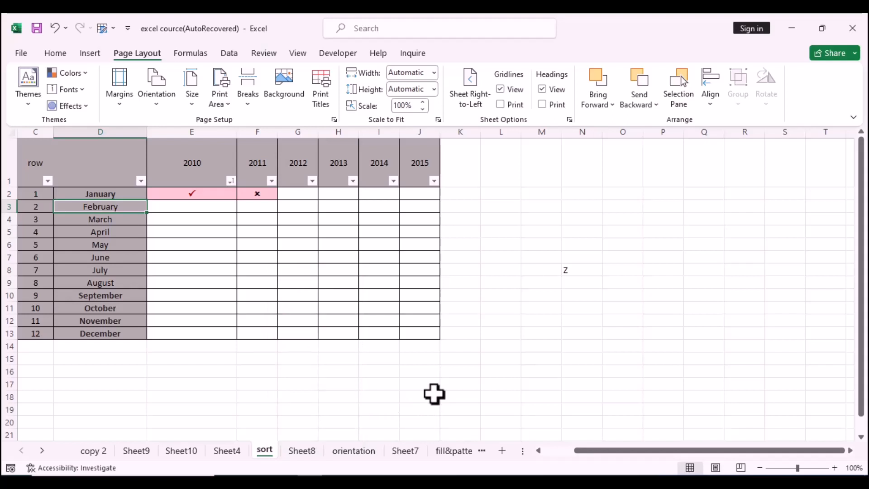
Open the VBA editor from the orientation sheet and select Sheet1 (year&month) in the Project Explorer.
right_click(361, 449)
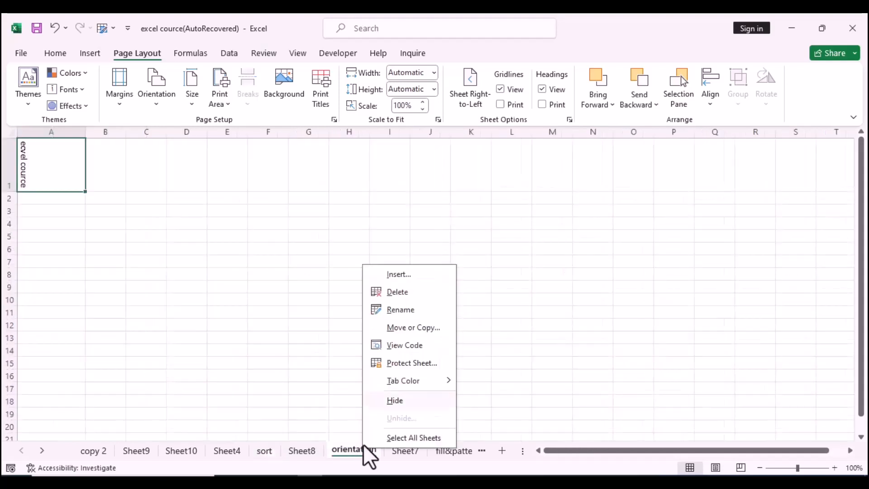
click(409, 345)
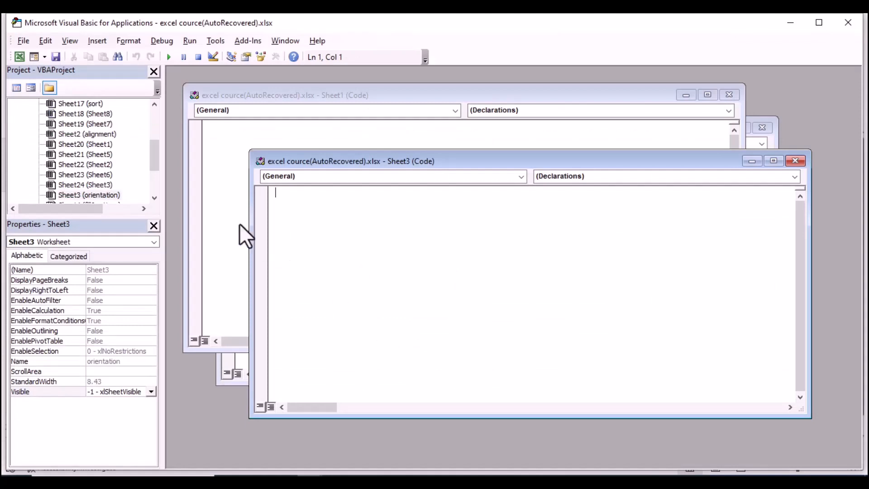
drag(156, 164, 157, 132)
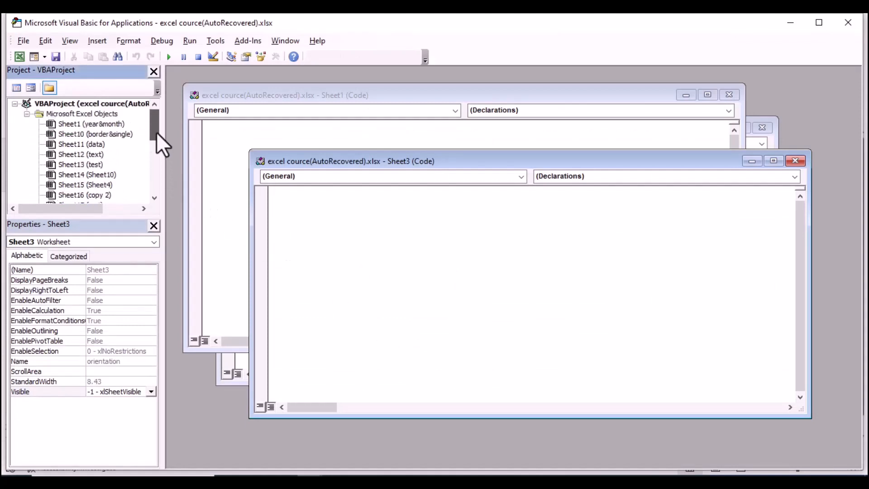
click(98, 125)
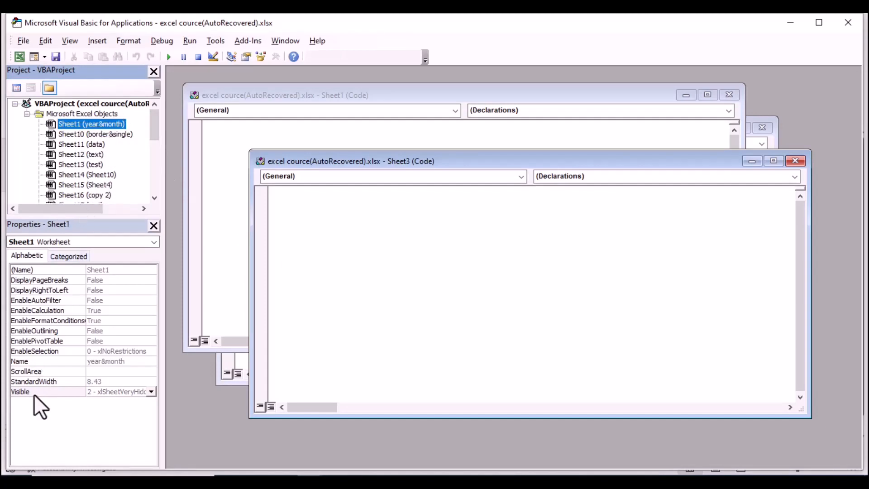
Set Sheet1's Visible property to -1 - xlSheetVisible, close the editor, and open the year&month sheet.
click(151, 391)
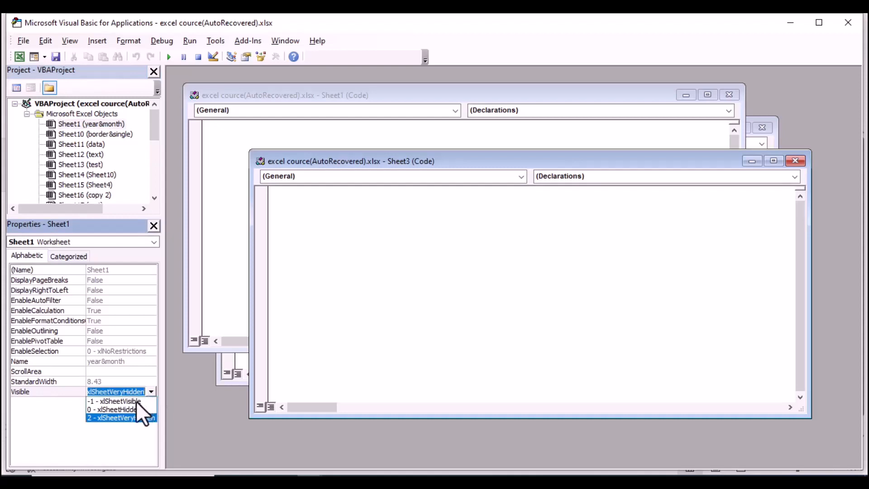
click(136, 401)
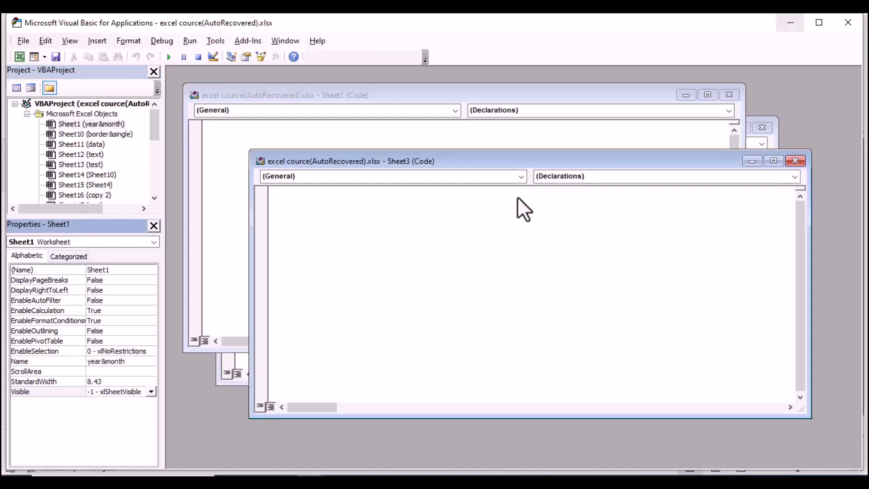
click(847, 21)
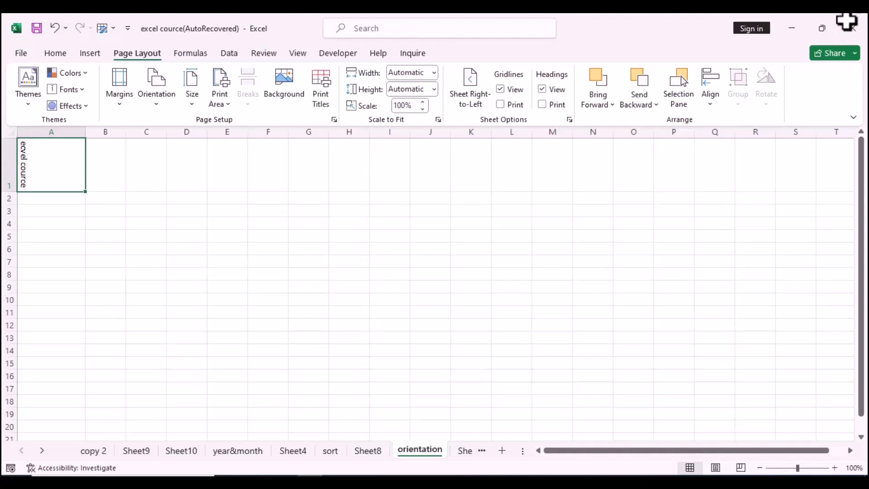
click(240, 449)
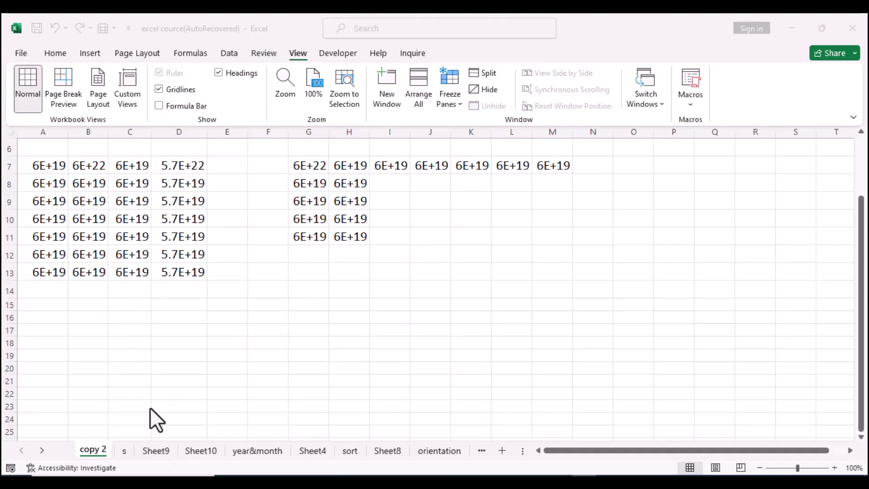
Copy the range A7:D13 on copy 2 and paste it starting at G13 on sheet s.
drag(29, 164, 164, 277)
right_click(145, 230)
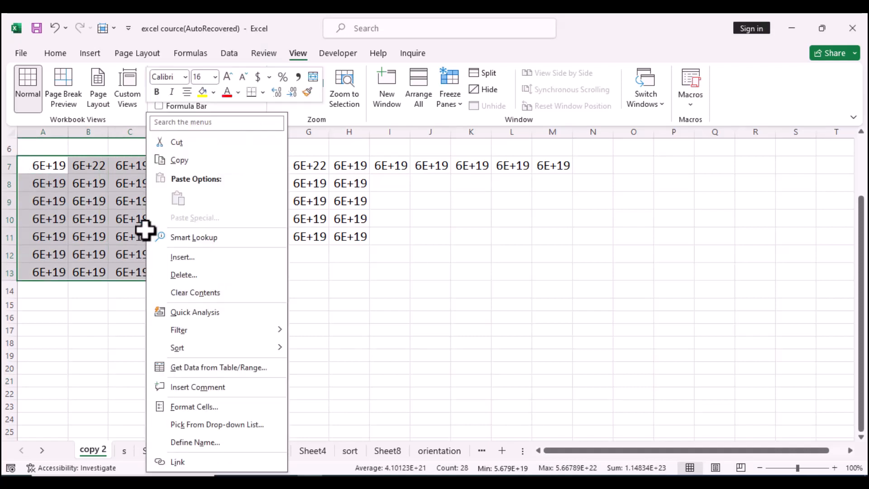
click(177, 161)
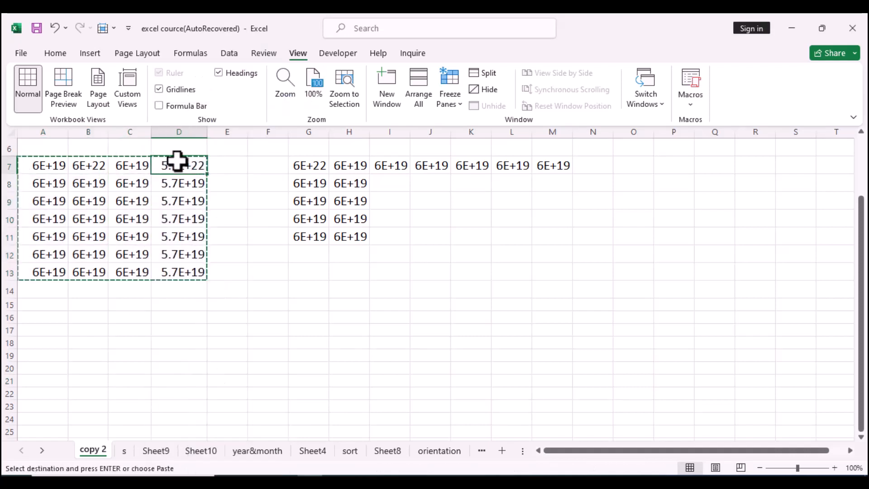
click(124, 450)
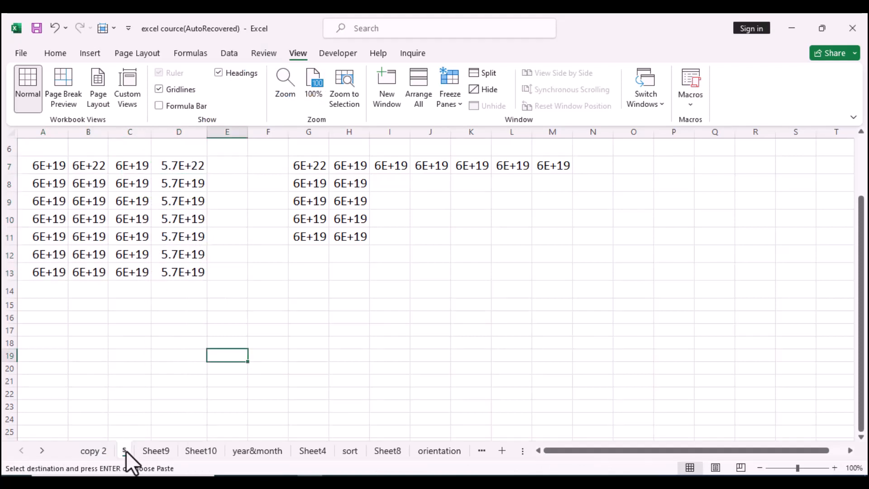
drag(299, 273, 449, 367)
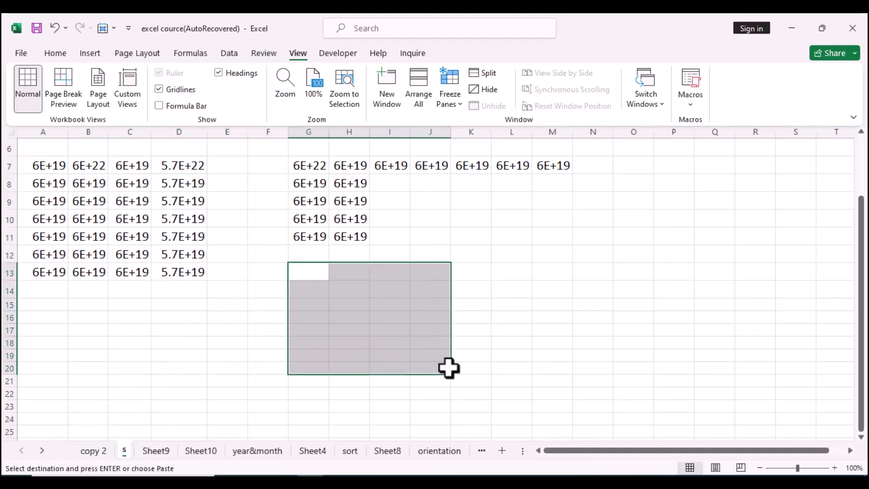
right_click(392, 326)
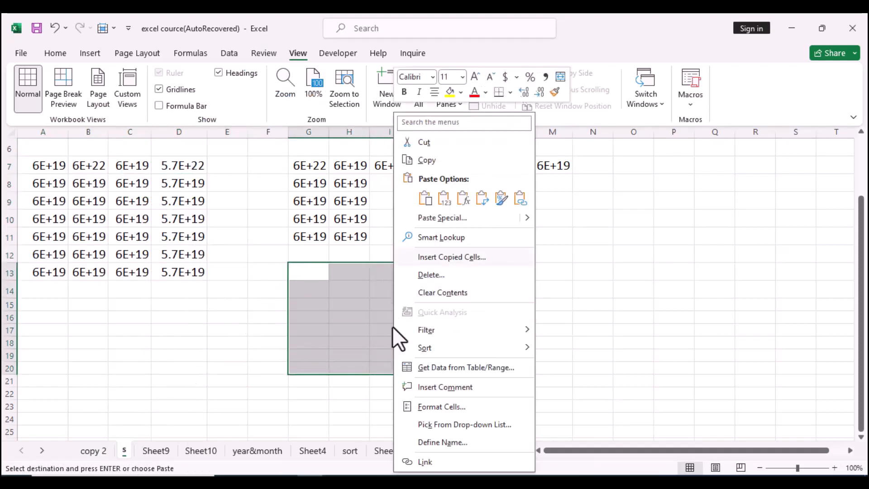
click(426, 199)
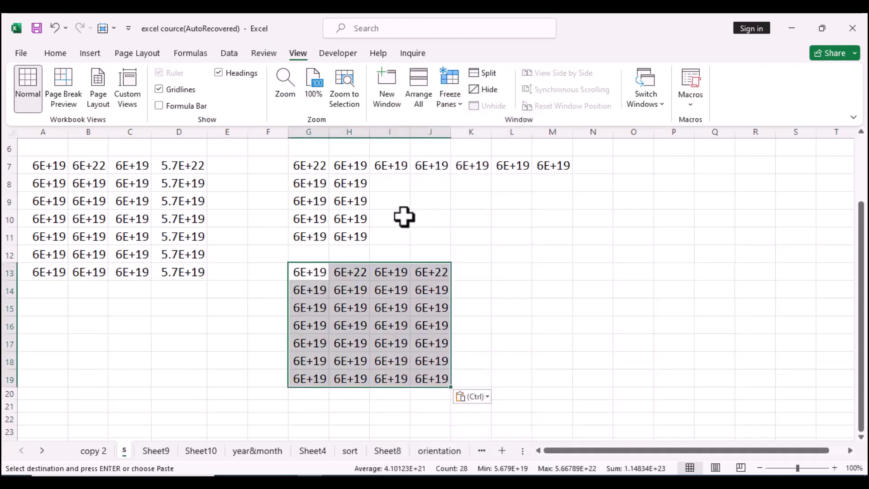
Select all cells on the copy 2 sheet and copy them.
click(94, 451)
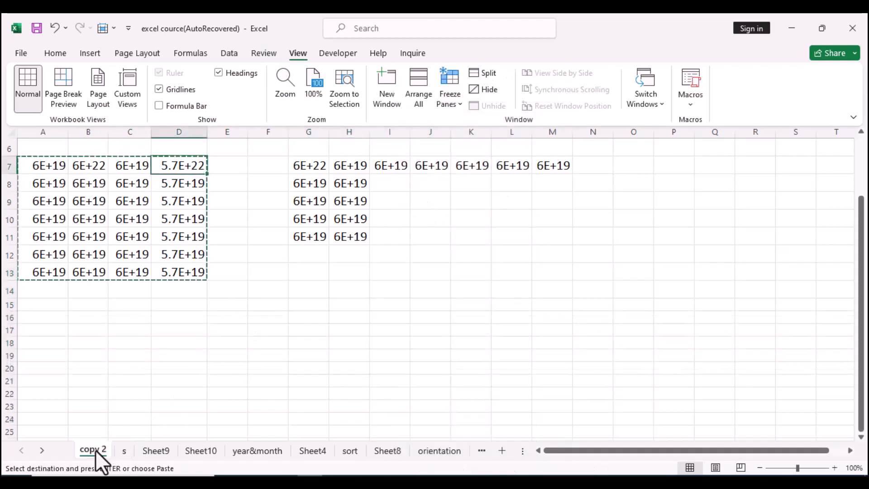
click(10, 133)
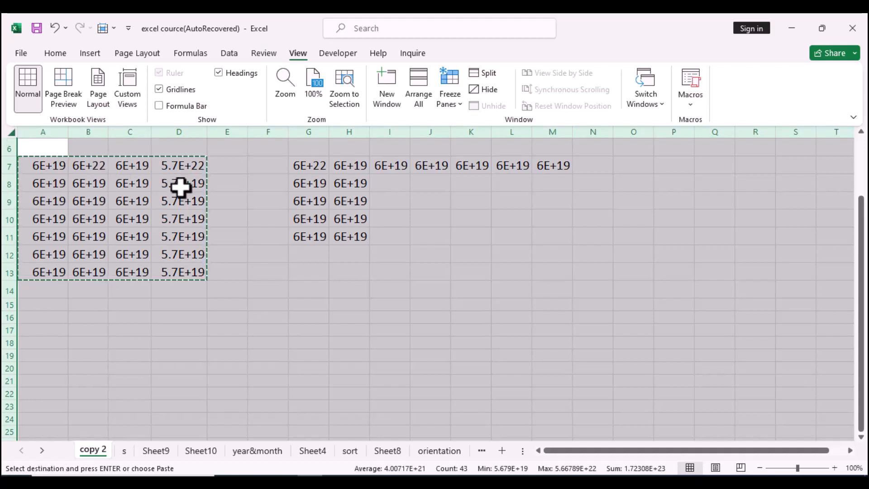
right_click(271, 257)
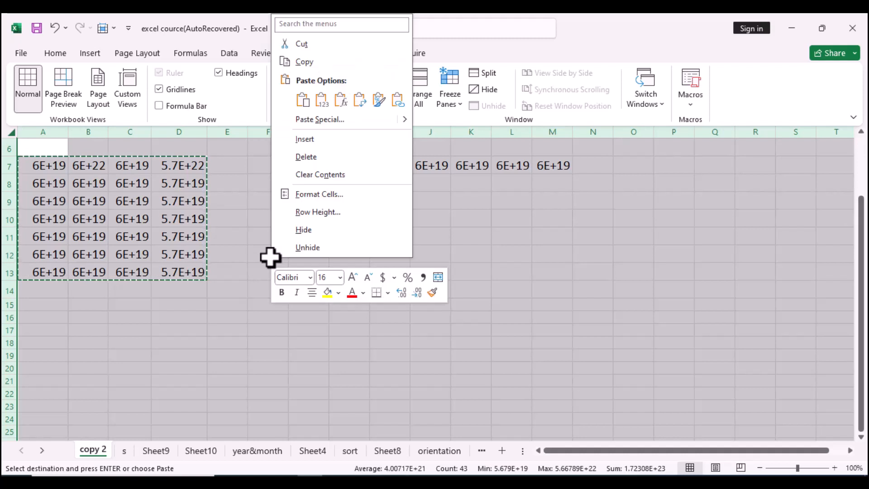
click(305, 63)
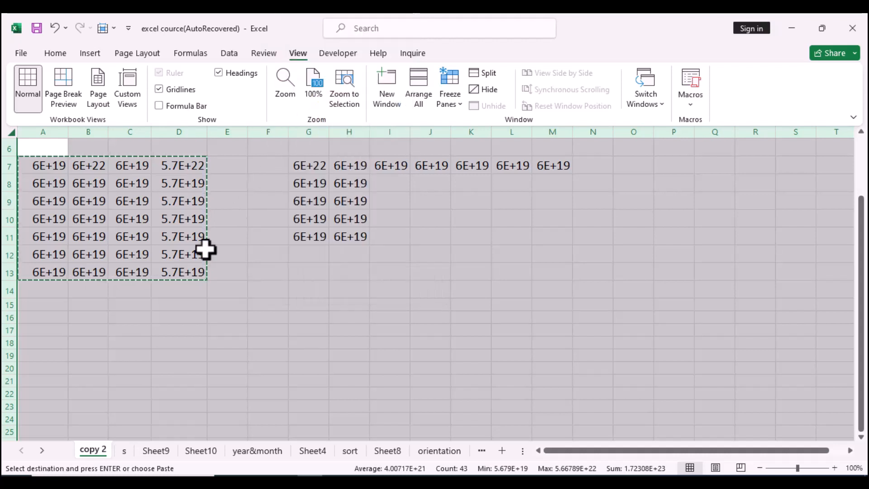
Duplicate the copy 2 sheet, placing the new copy right after it.
click(205, 346)
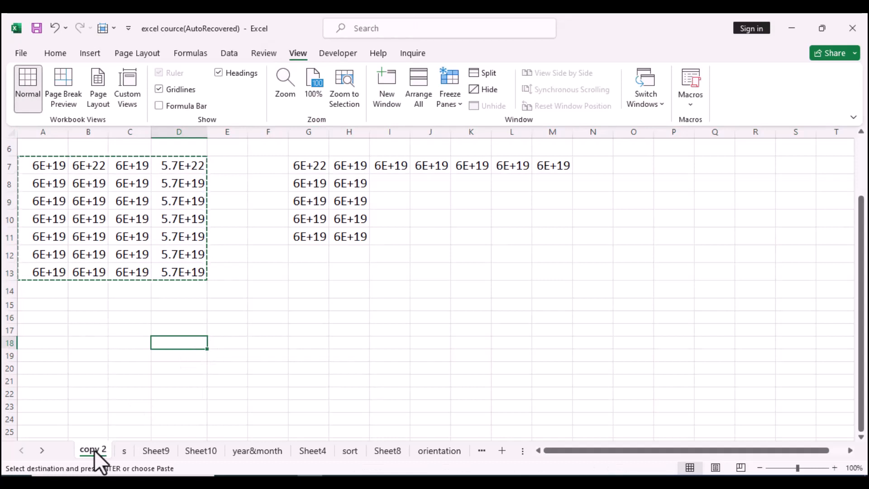
key(ctrl)
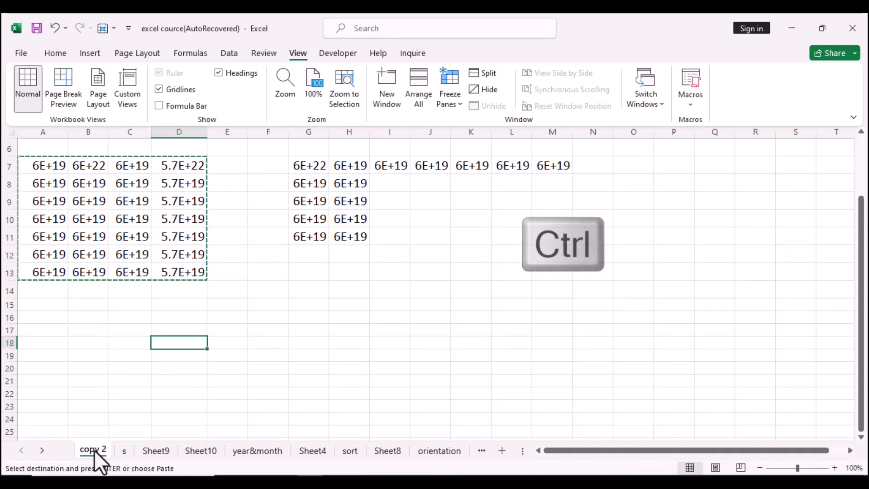
mouse_move(94, 450)
mouse_down()
mouse_move(134, 430)
mouse_move(127, 450)
mouse_up()
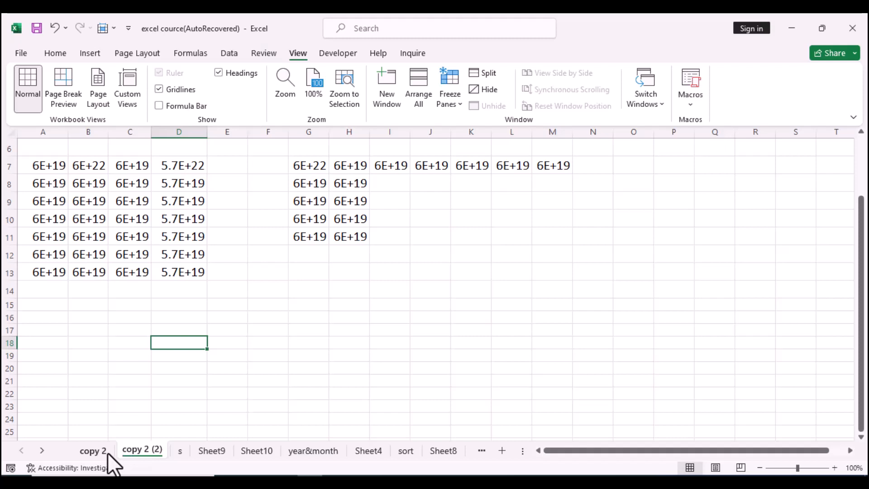
Rename the copy 2 (2) sheet as excel.
double_click(137, 450)
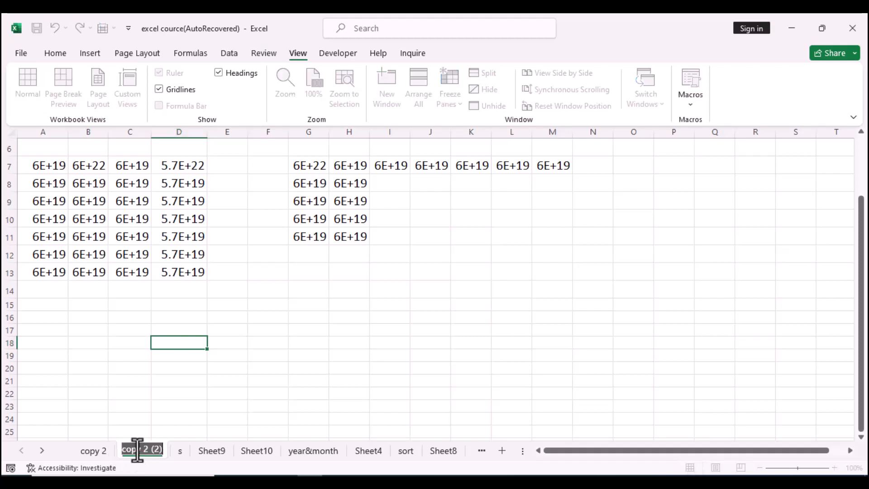
text(exc)
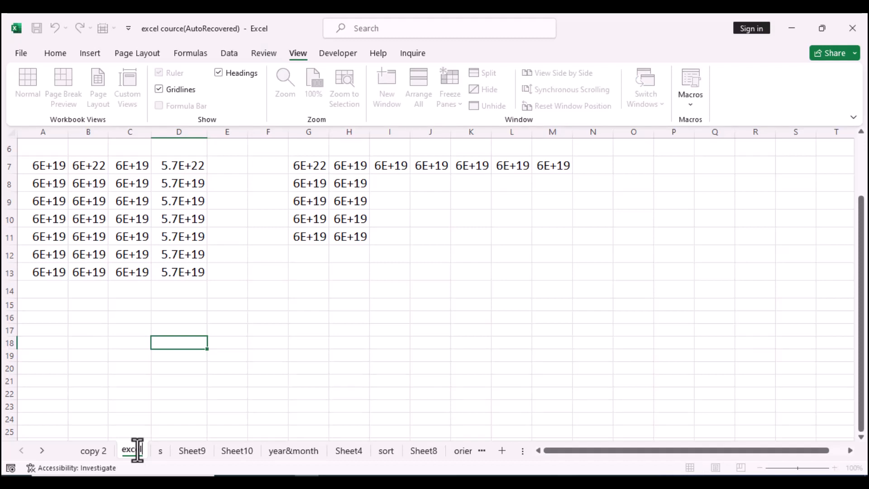
click(271, 405)
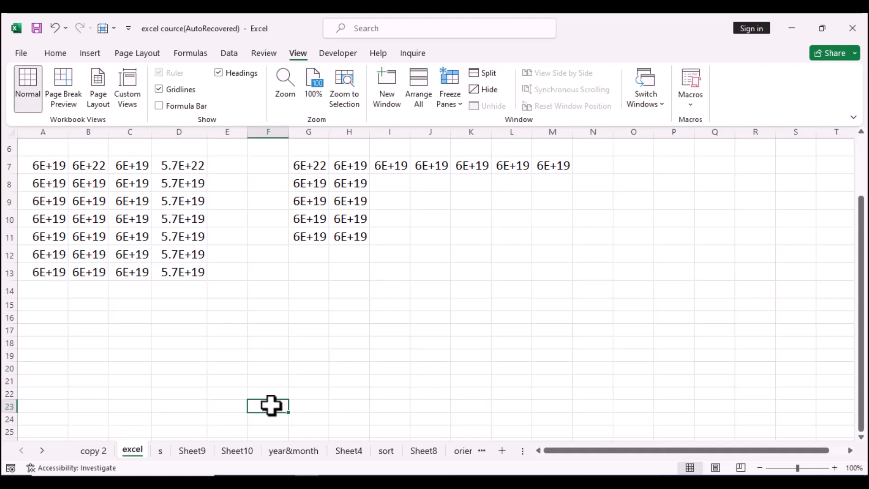
Create a copy of the copy 2 sheet within the same workbook using Move or Copy with Create a copy checked.
right_click(92, 447)
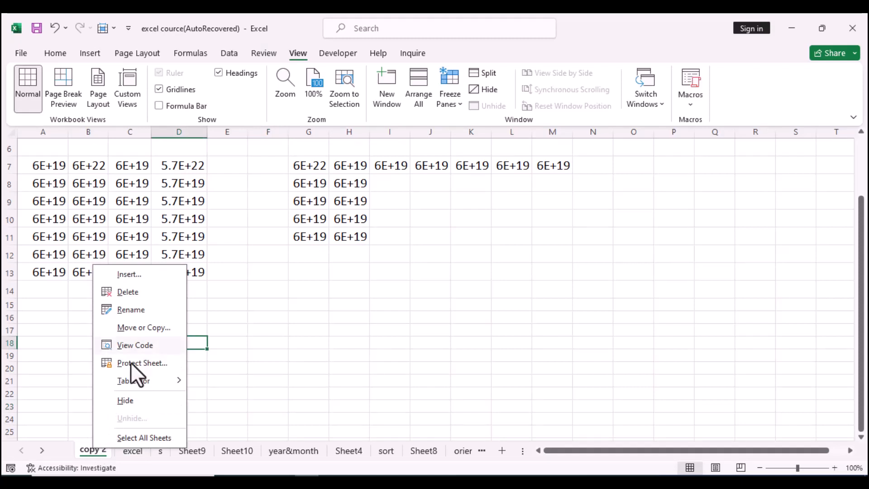
click(146, 328)
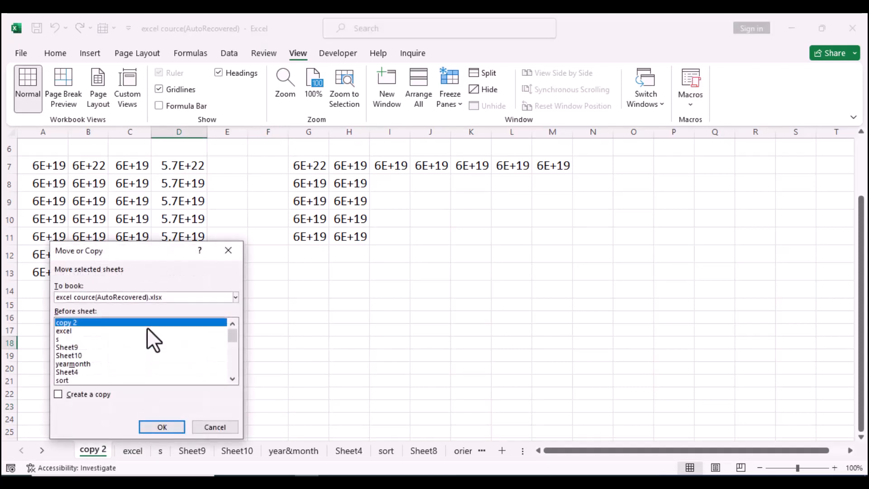
click(235, 297)
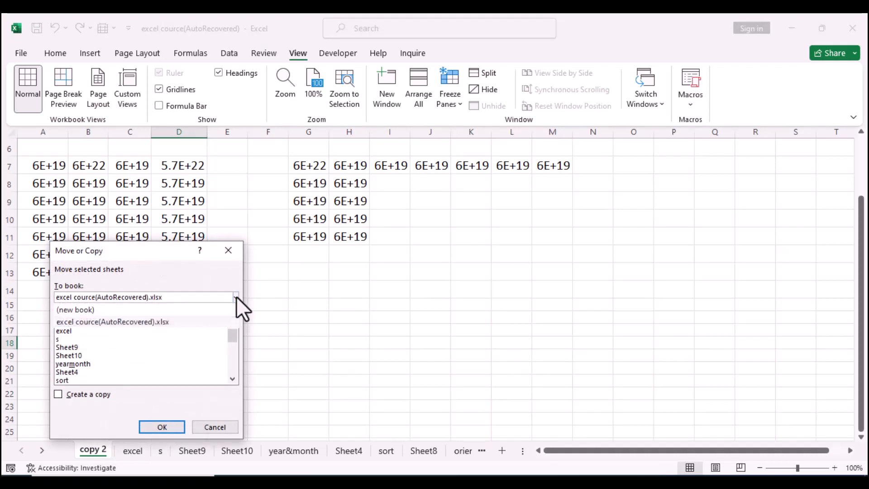
click(236, 297)
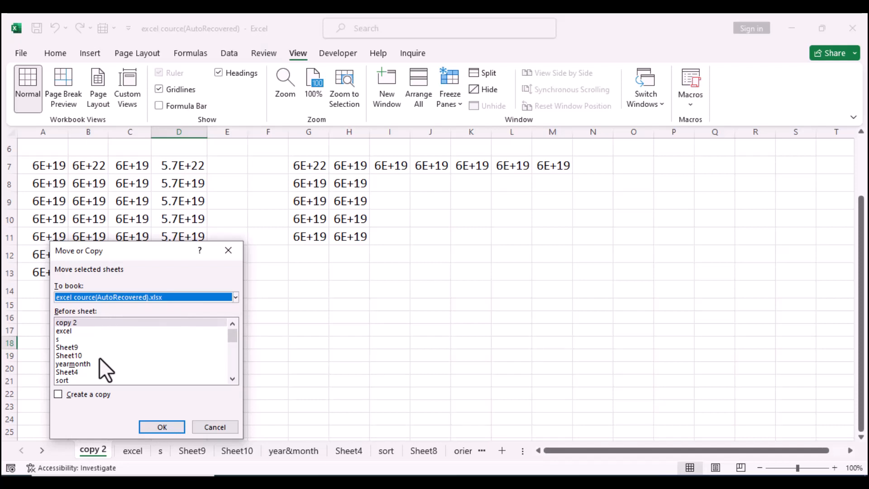
mouse_move(232, 332)
mouse_down()
mouse_move(229, 366)
mouse_move(229, 336)
mouse_up()
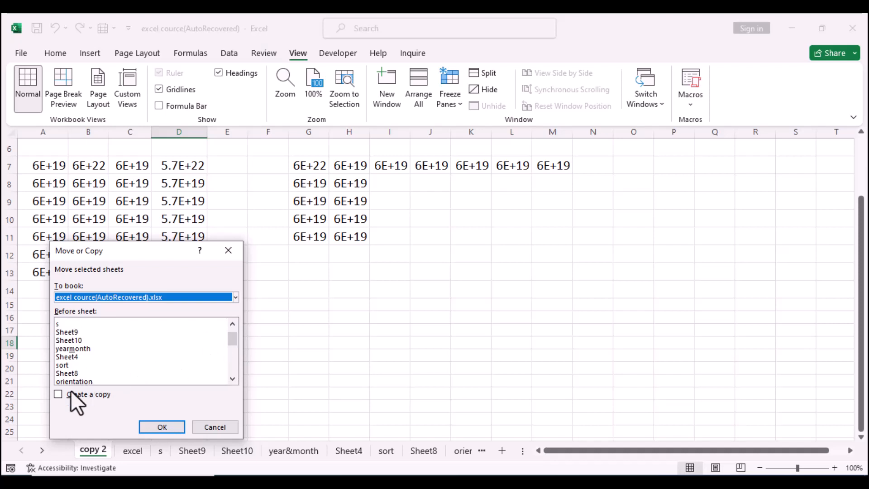
click(59, 394)
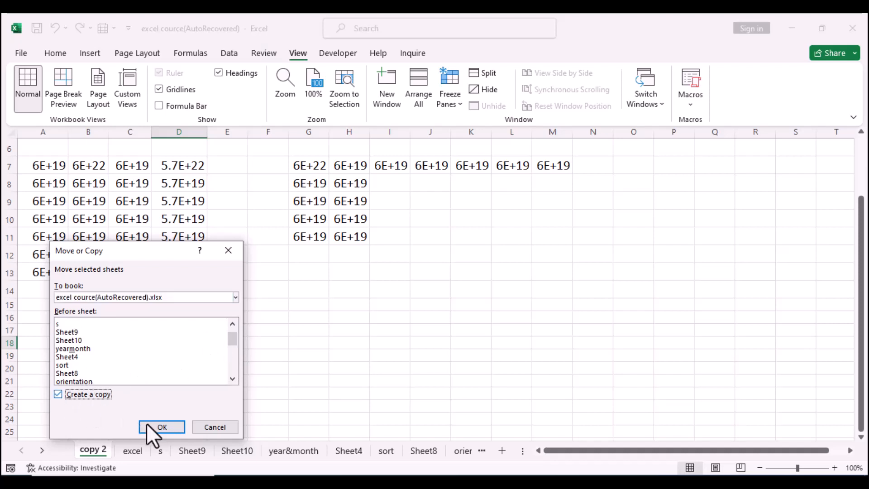
click(161, 428)
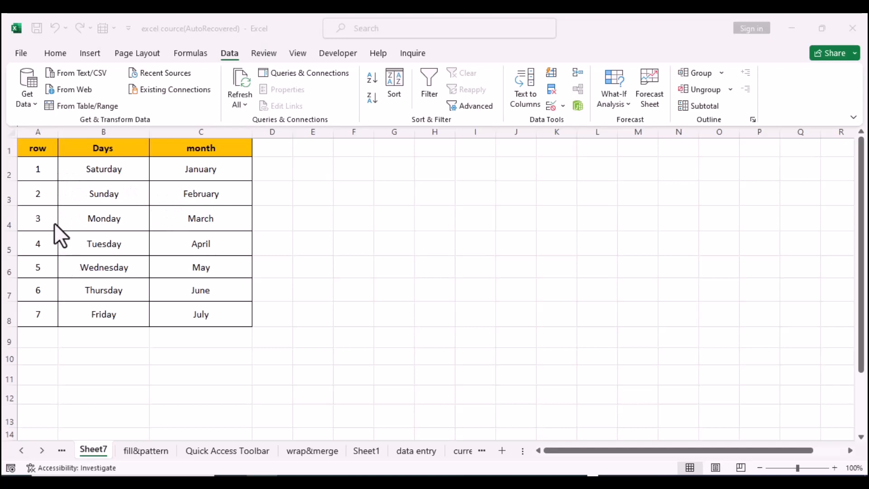
On Sheet7, fill a helper series 1 to 7 in column D beside the table rows D2:D8.
click(51, 193)
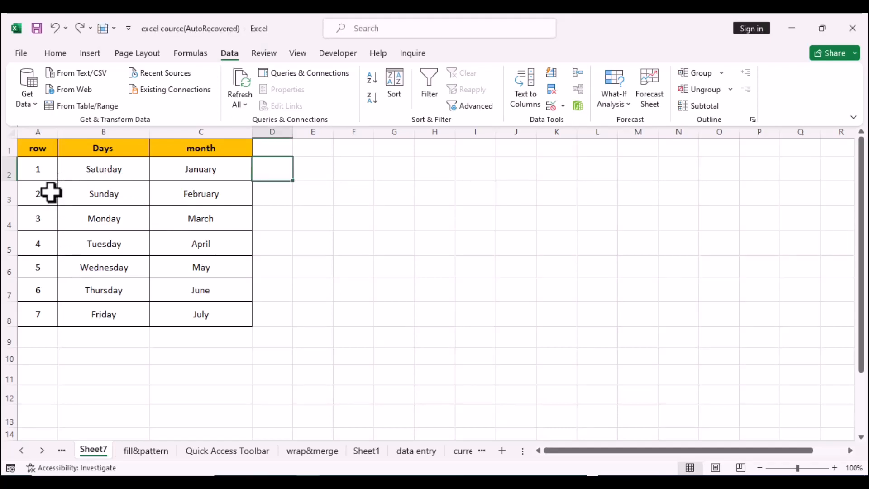
right_click(51, 193)
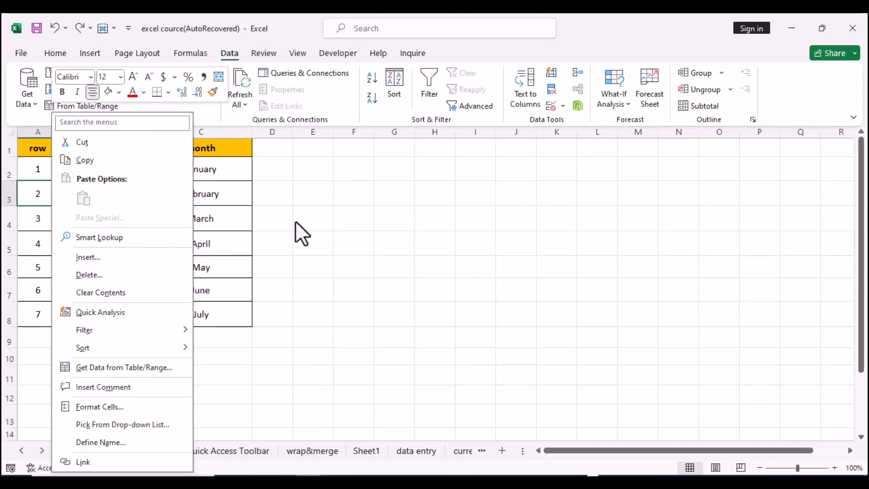
key(Escape)
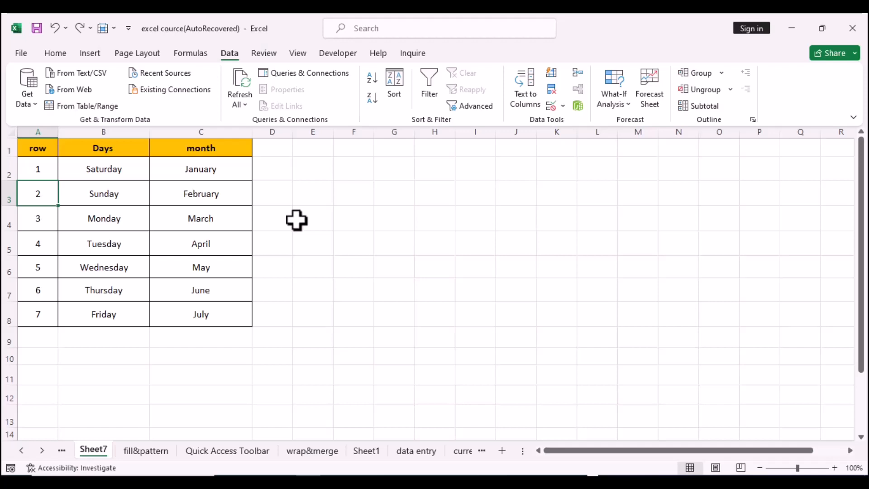
click(265, 174)
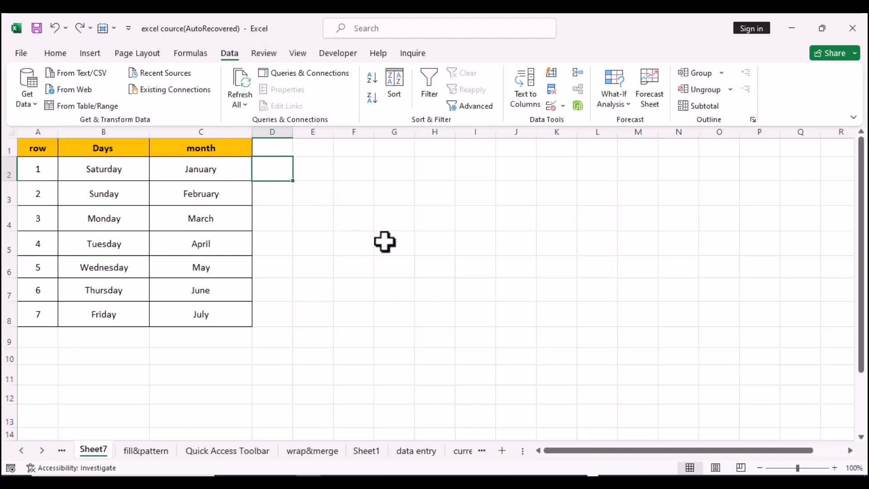
text(1)
key(Return)
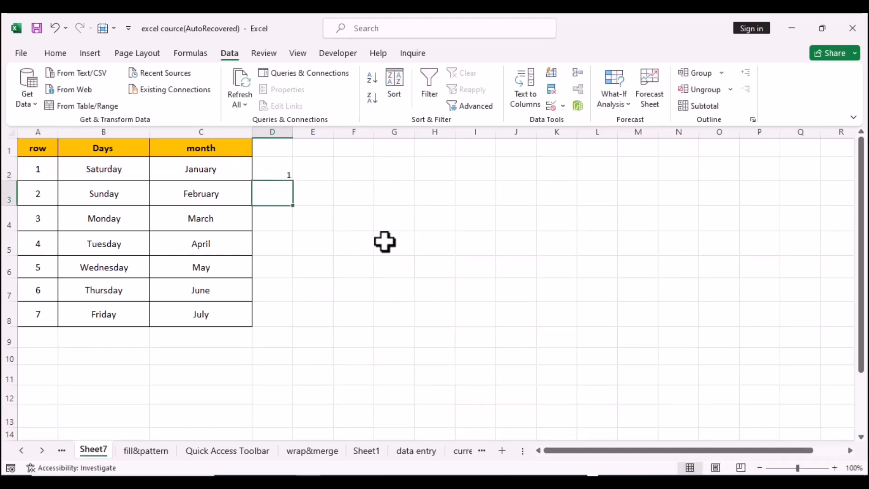
text(2)
drag(272, 169, 288, 325)
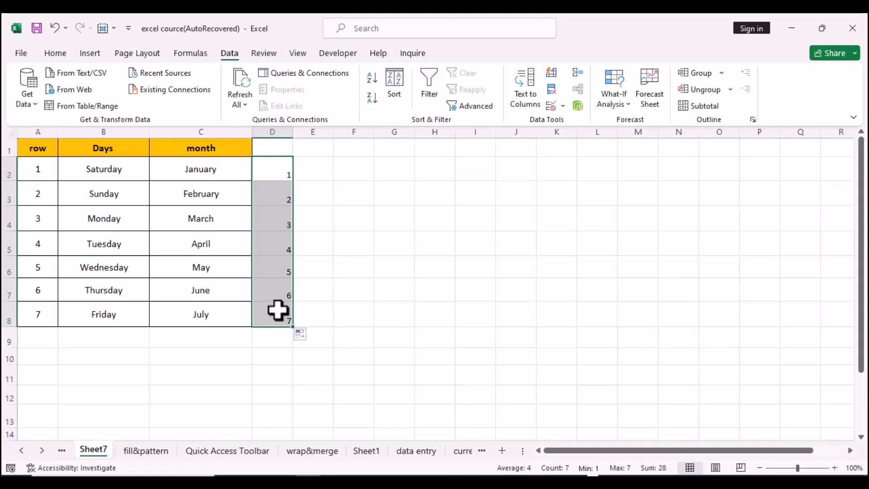
Copy the helper numbers D2:D8 and paste them starting at D9.
right_click(278, 311)
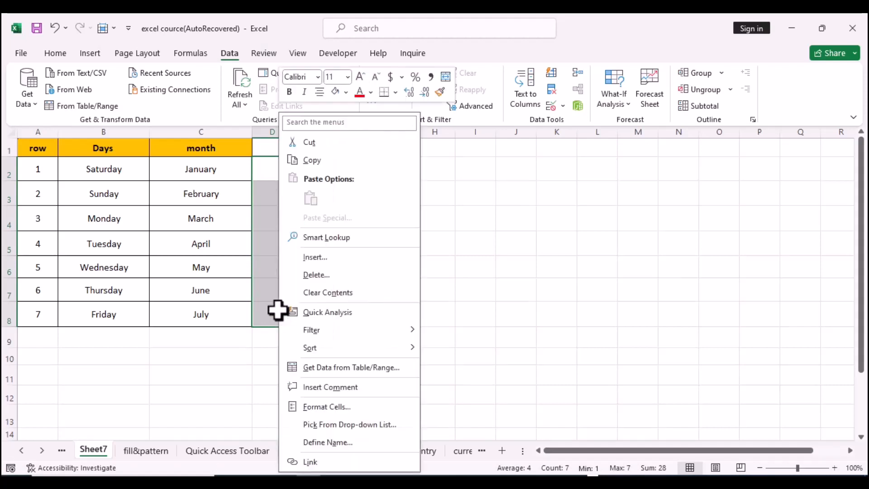
click(304, 161)
click(270, 338)
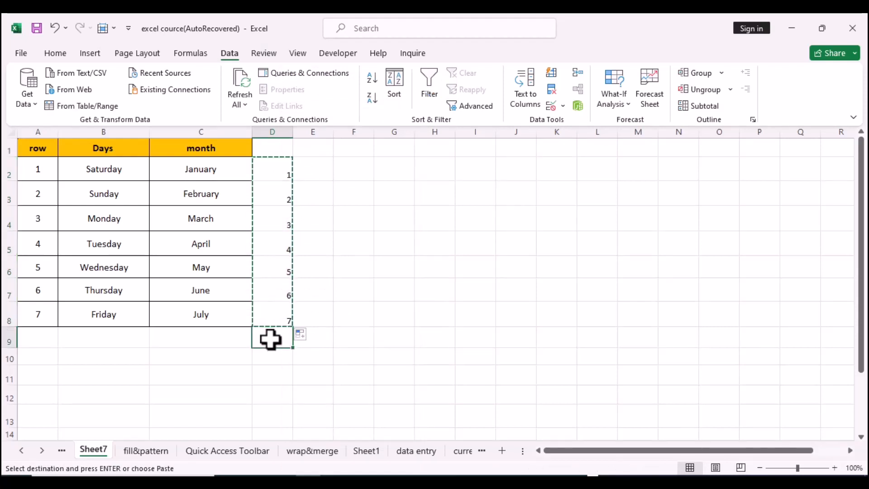
right_click(270, 339)
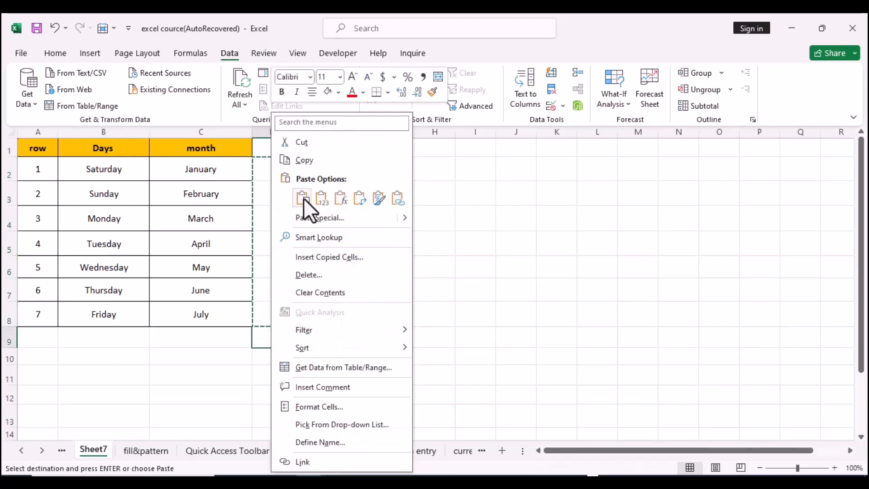
click(303, 200)
Sort the table by column D, smallest to largest, to insert blank rows between the data rows.
click(455, 229)
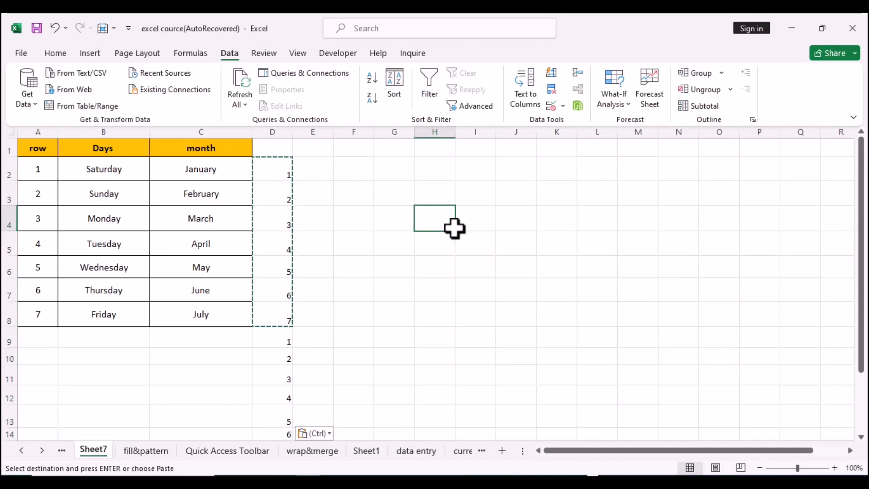
click(281, 343)
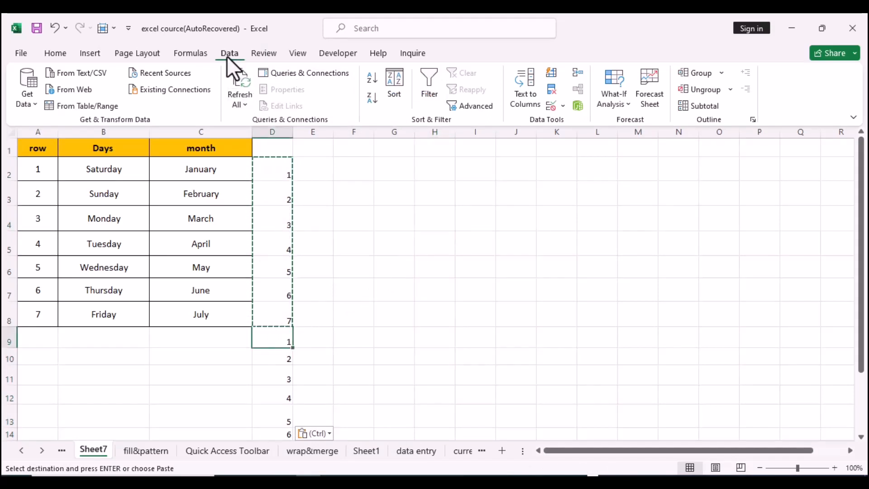
click(392, 91)
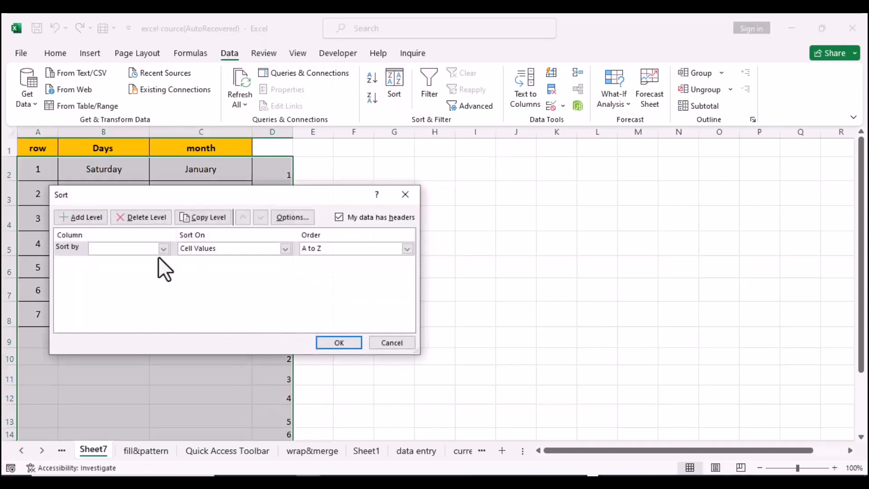
click(164, 249)
click(132, 283)
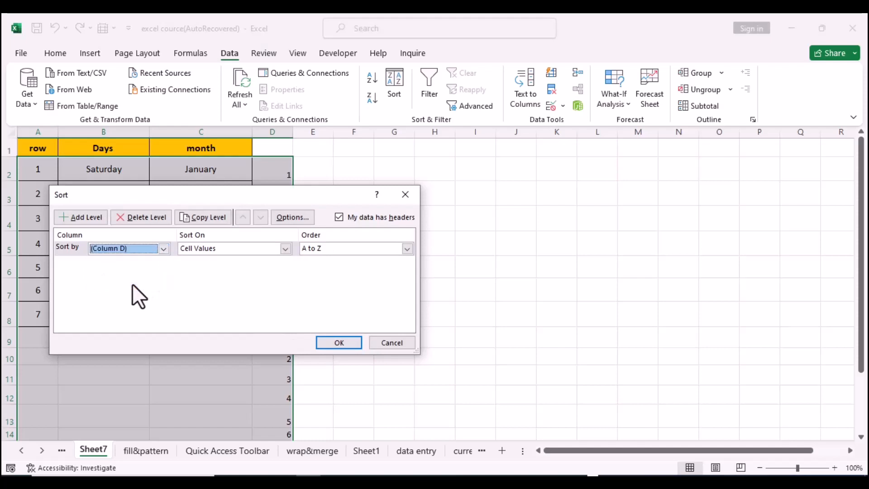
click(408, 249)
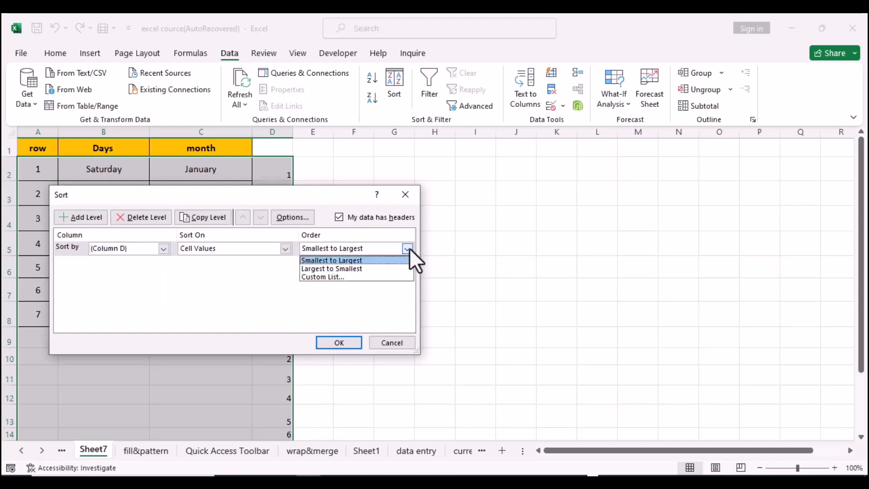
click(367, 261)
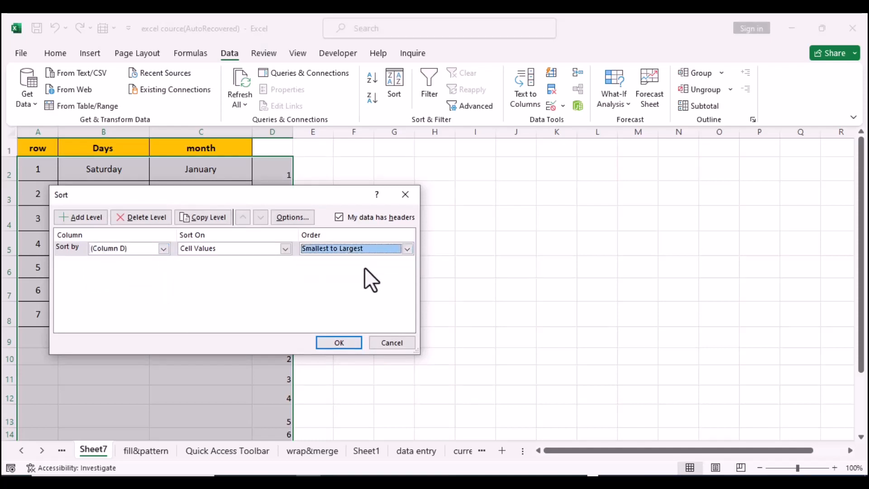
click(340, 343)
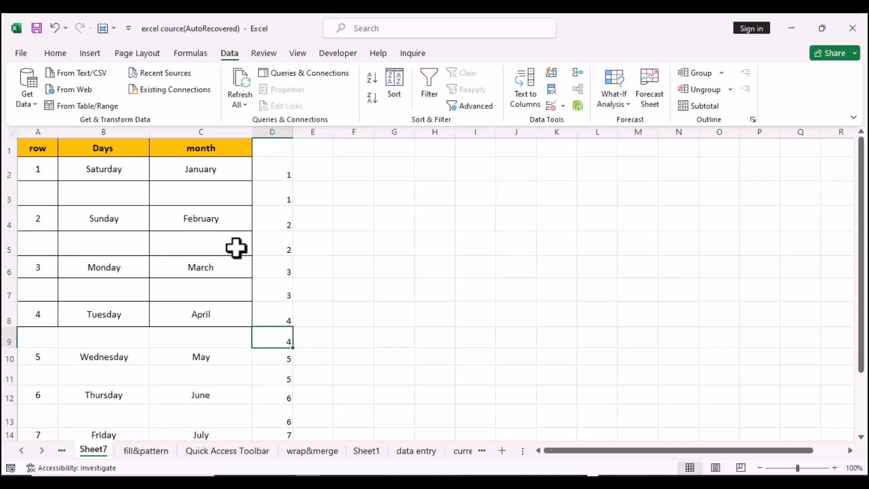
Clear the helper numbers from column D, D2 through D14.
click(276, 177)
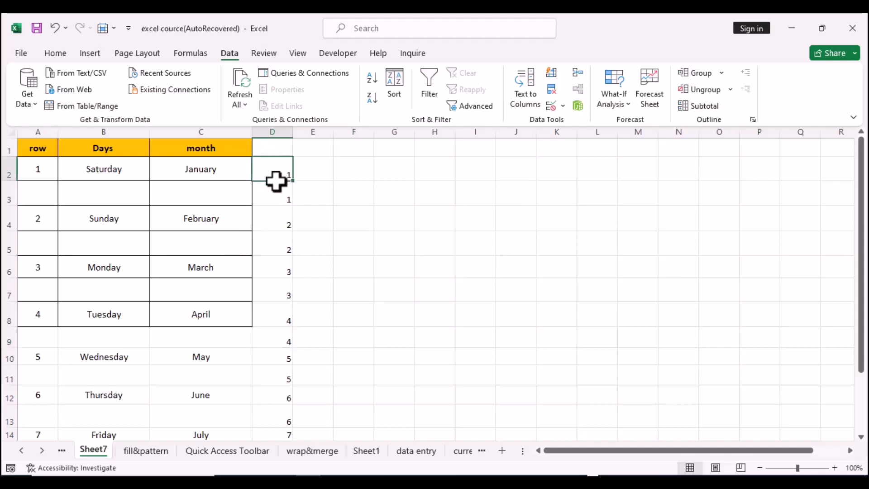
drag(275, 181, 284, 434)
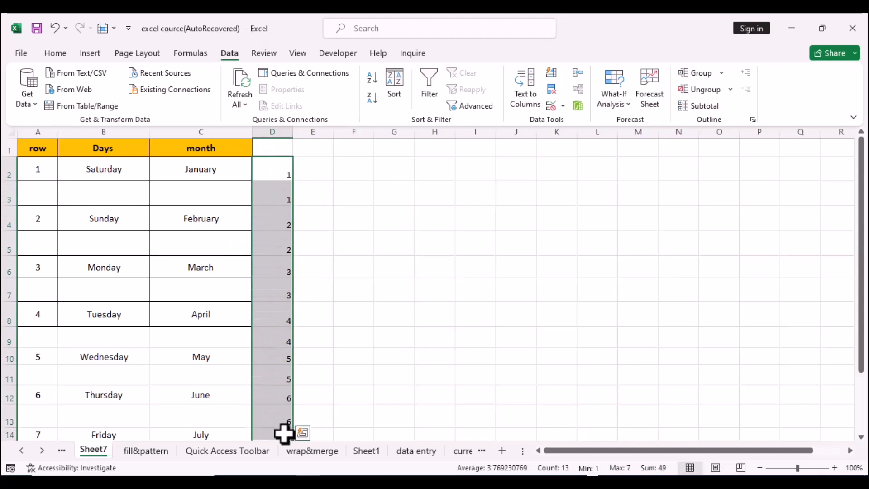
key(Delete)
click(346, 314)
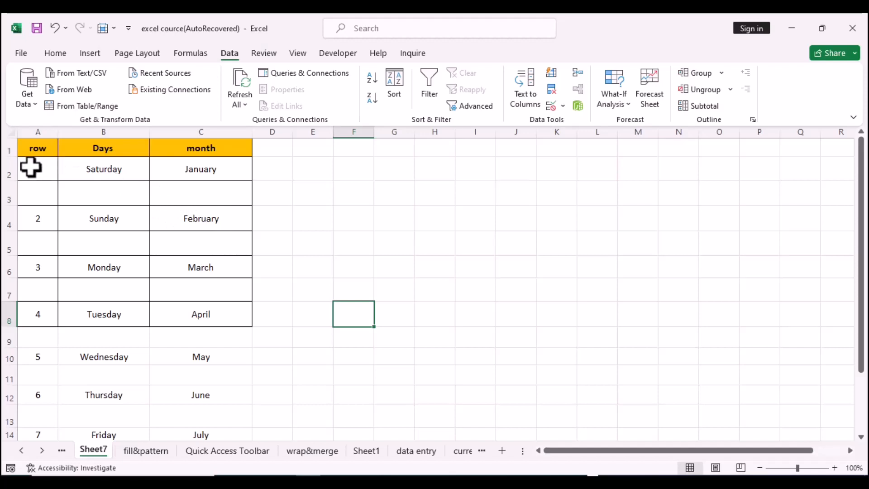
Apply a filter to A2:C14 and sort the row column smallest to largest to restore the original order.
drag(31, 169, 213, 394)
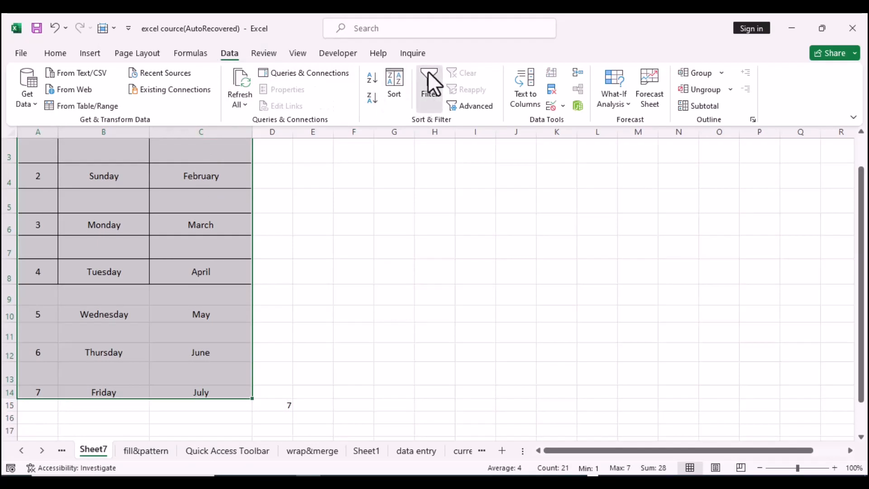
click(429, 86)
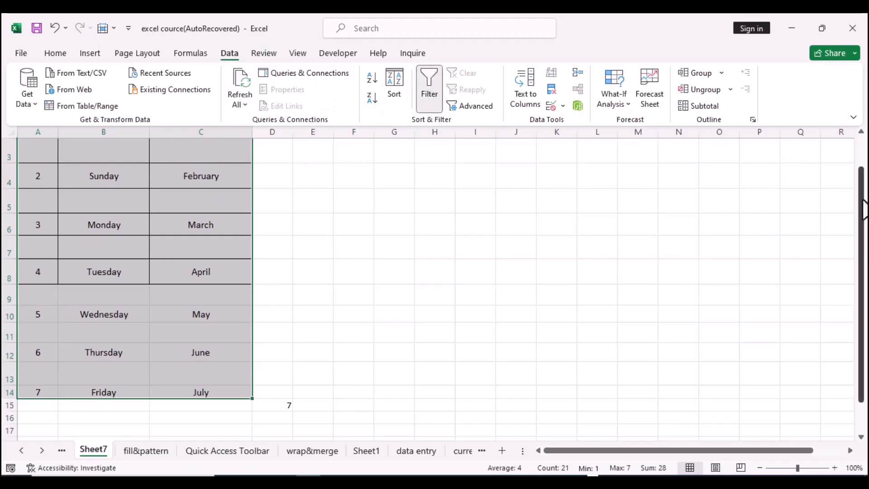
drag(860, 188, 859, 161)
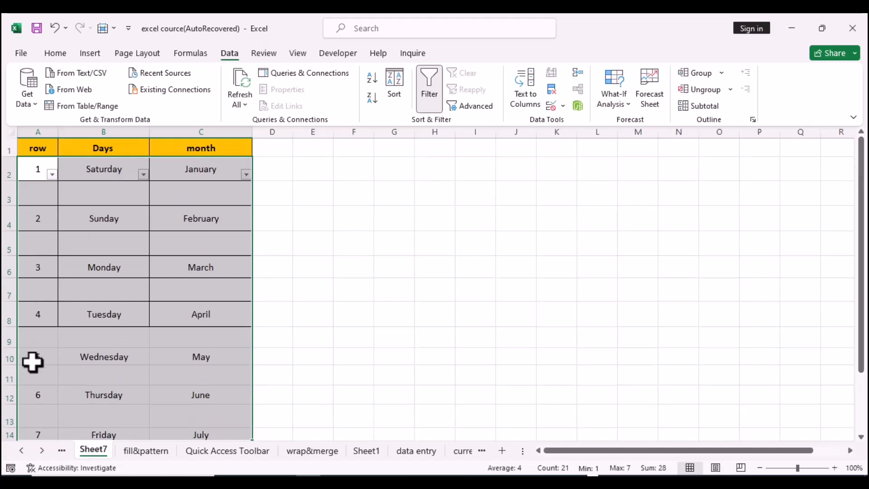
click(52, 174)
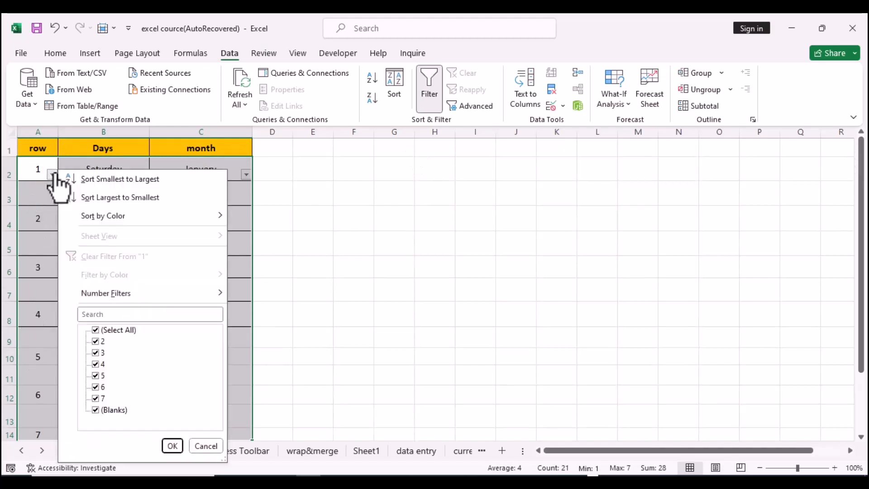
click(96, 180)
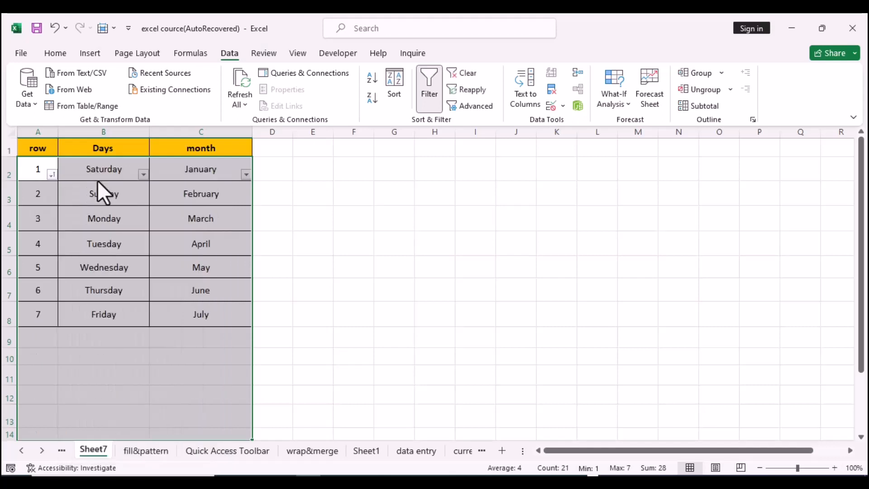
click(285, 226)
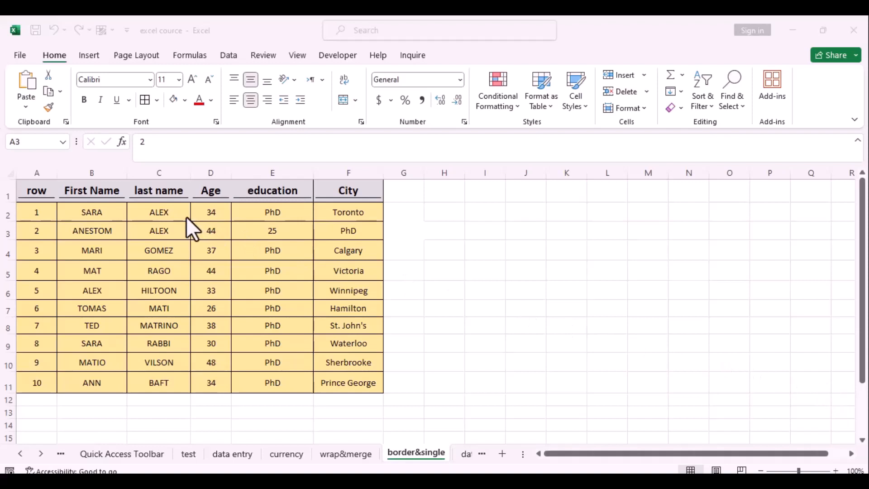
Insert an entire blank row at row 3, above the ANESTOM record.
click(46, 249)
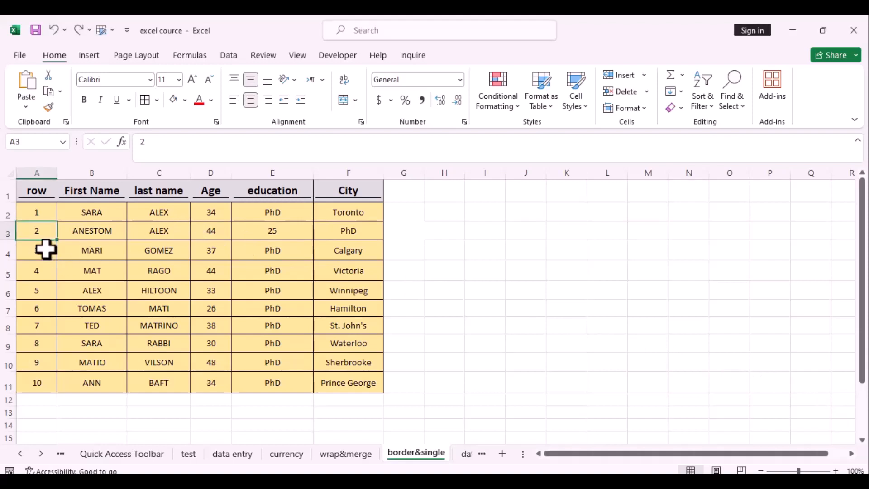
right_click(45, 234)
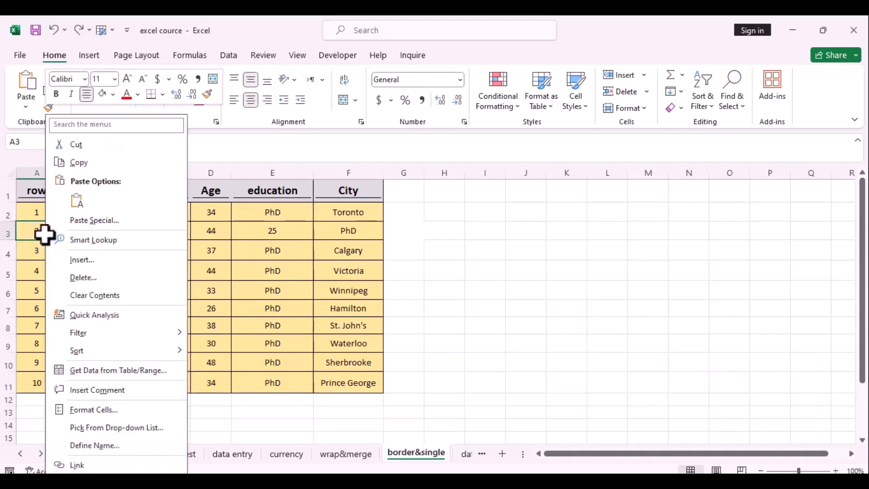
click(91, 261)
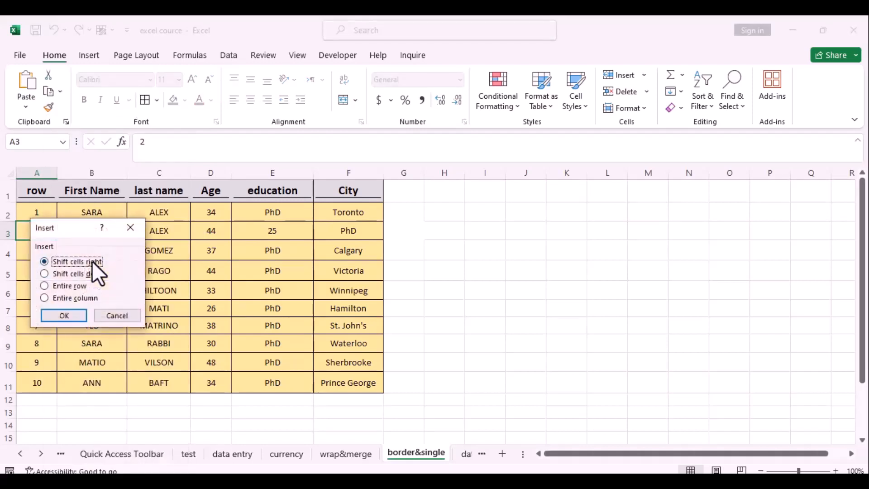
click(47, 289)
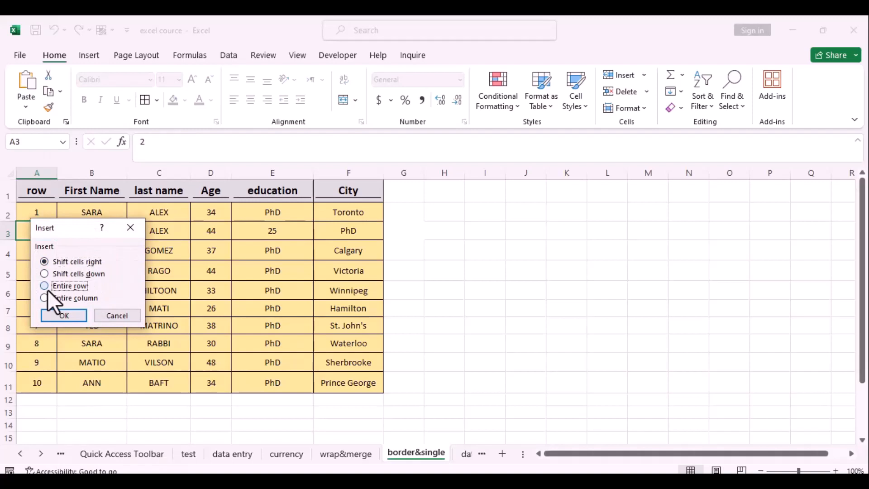
click(62, 316)
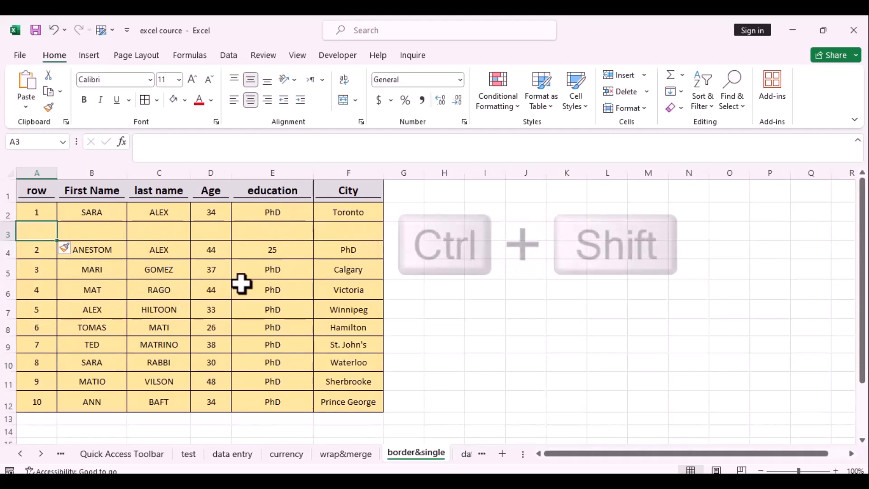
Insert another entire blank row at row 3 using the keyboard shortcut.
key(ctrl+shift+plus)
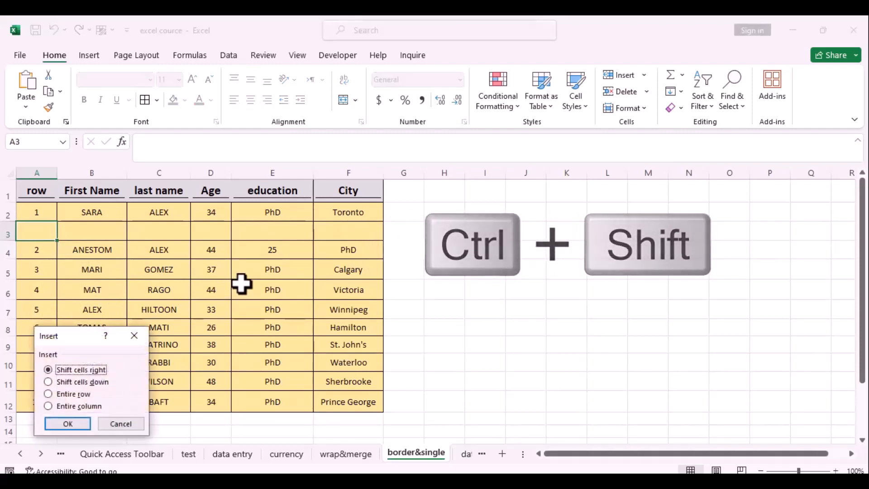
click(48, 394)
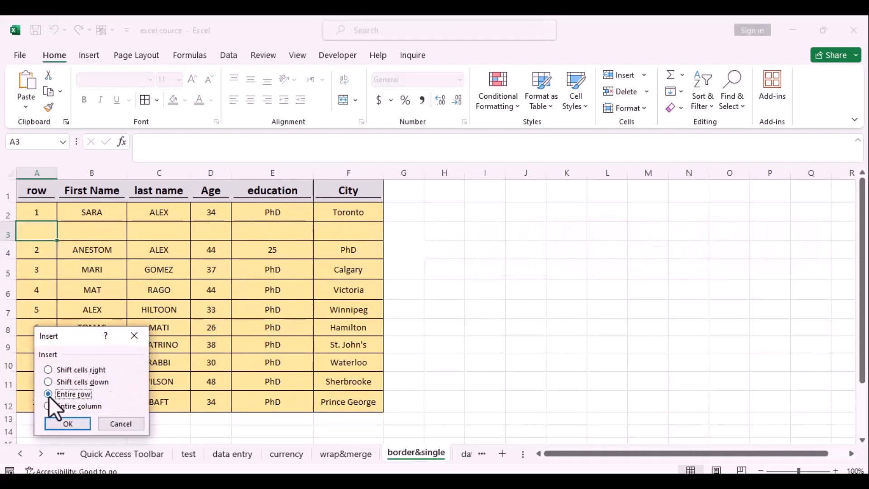
click(68, 424)
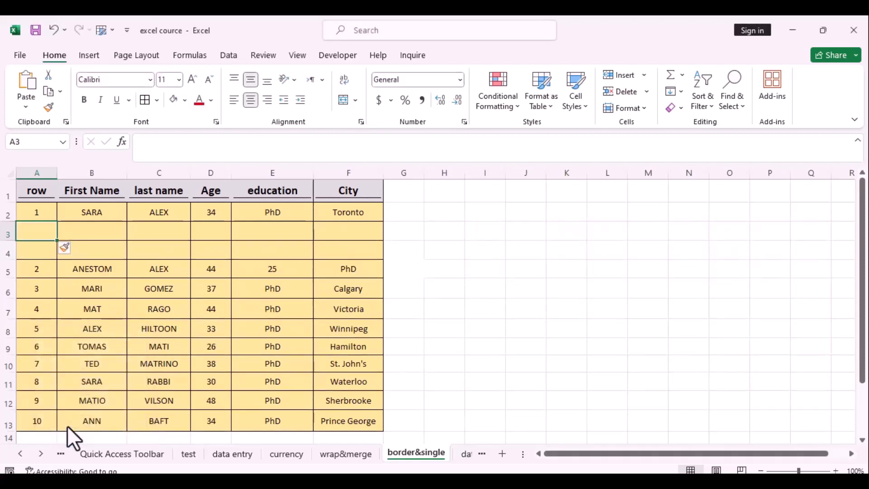
Delete the extra entire row at row 3 using the keyboard shortcut.
key(ctrl+minus)
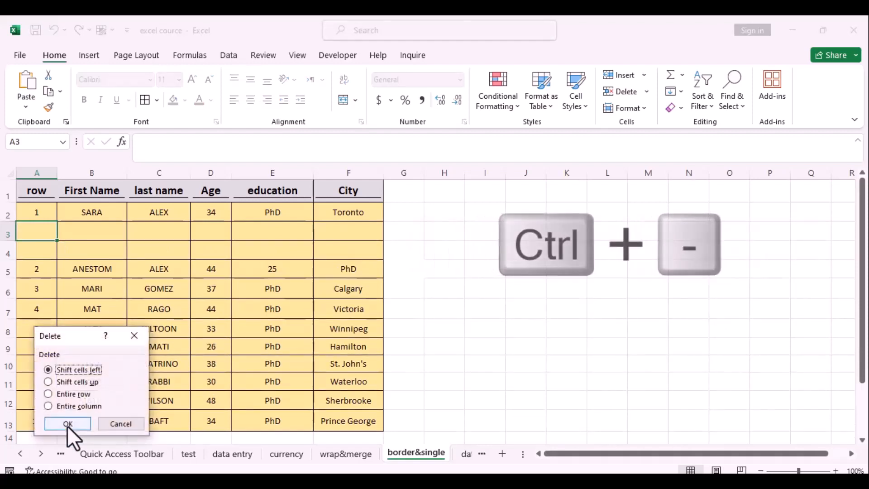
click(48, 394)
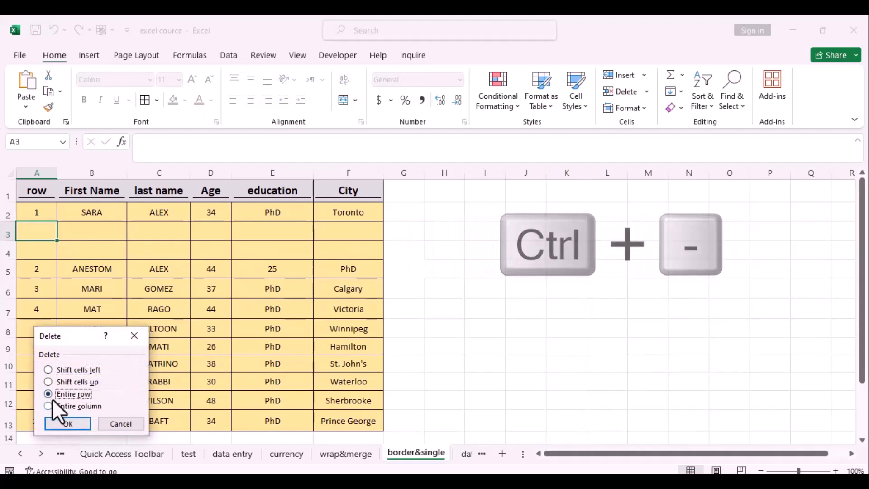
click(70, 423)
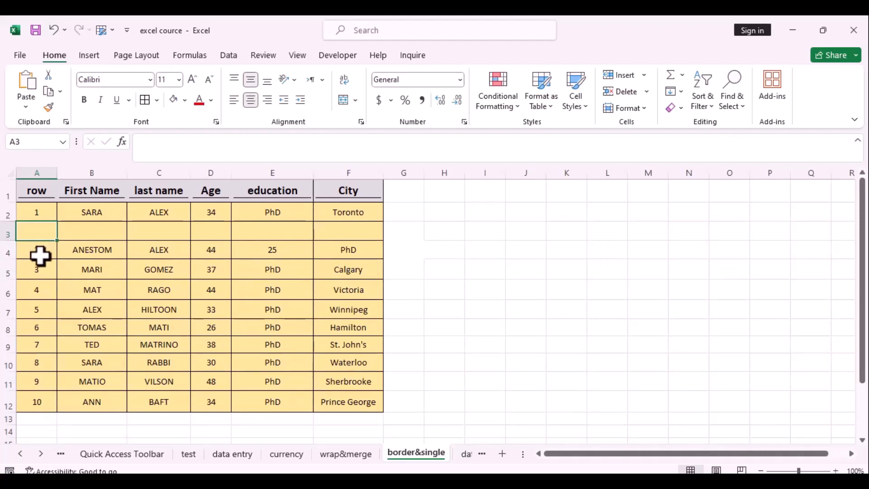
Select the MARI record in A5:F5 and try to shift-drag it down within the table.
drag(36, 271, 359, 274)
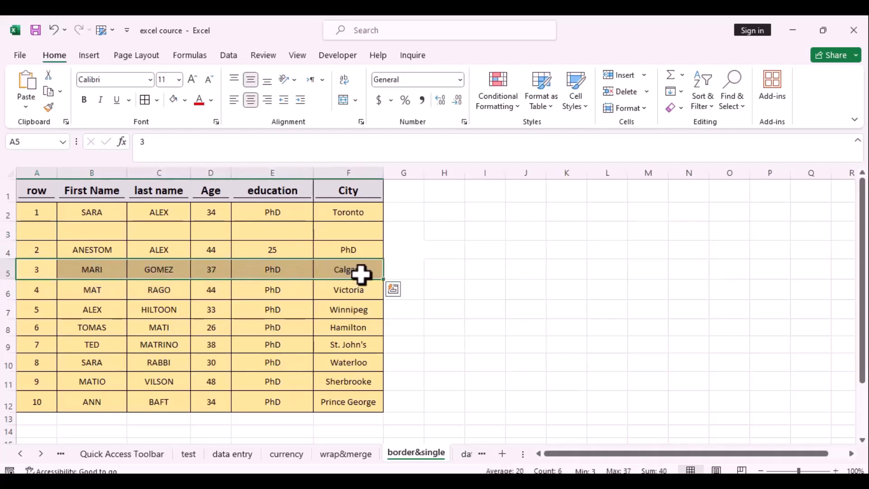
key(shift)
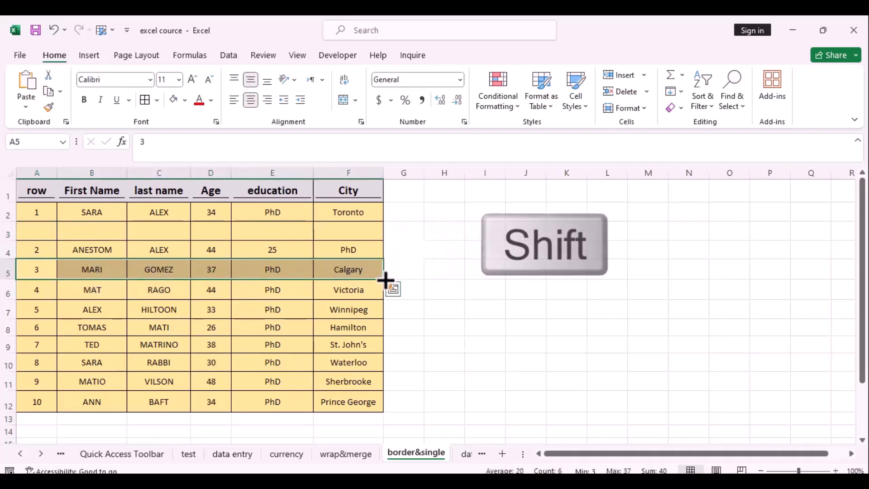
drag(385, 281, 383, 334)
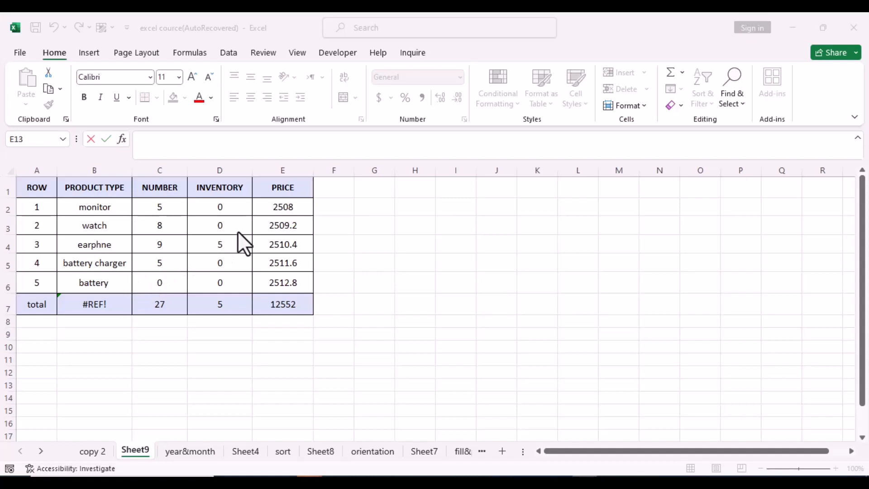
Hide row 3, the watch row, on Sheet9.
right_click(12, 225)
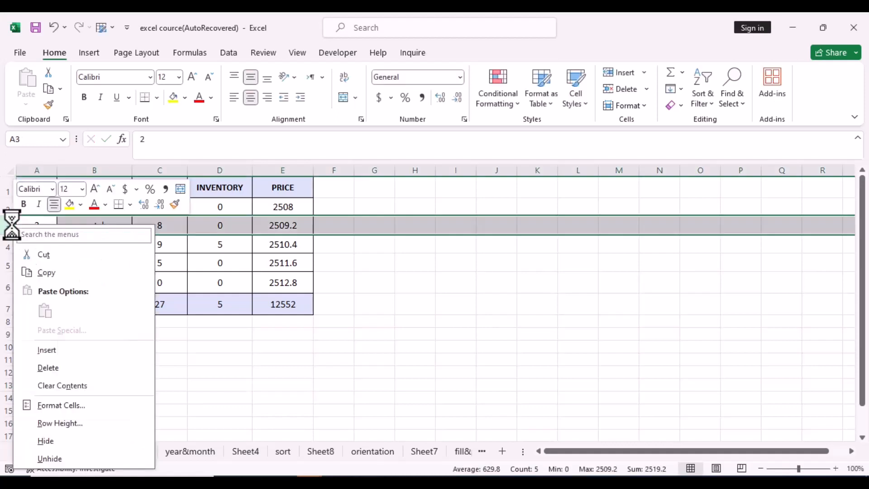
click(42, 440)
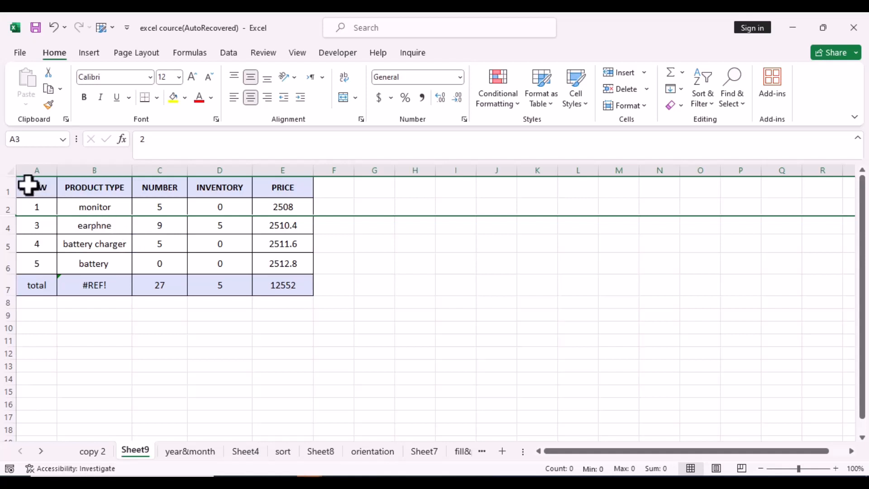
Copy the table A1:E7 and paste it starting at A9.
drag(30, 186, 268, 288)
right_click(270, 289)
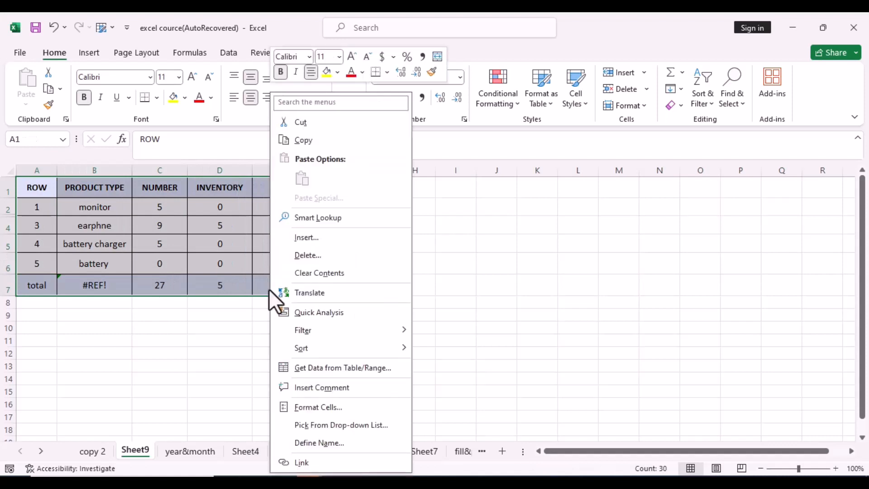
click(299, 140)
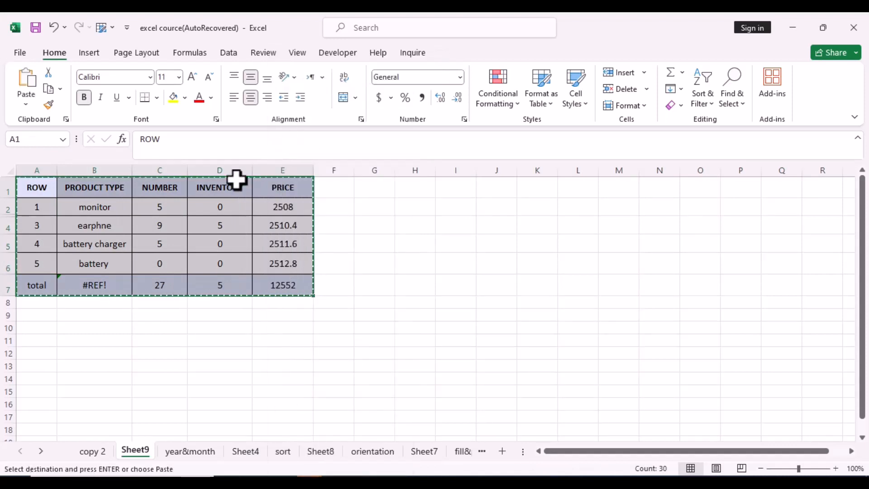
drag(27, 317, 269, 416)
right_click(218, 375)
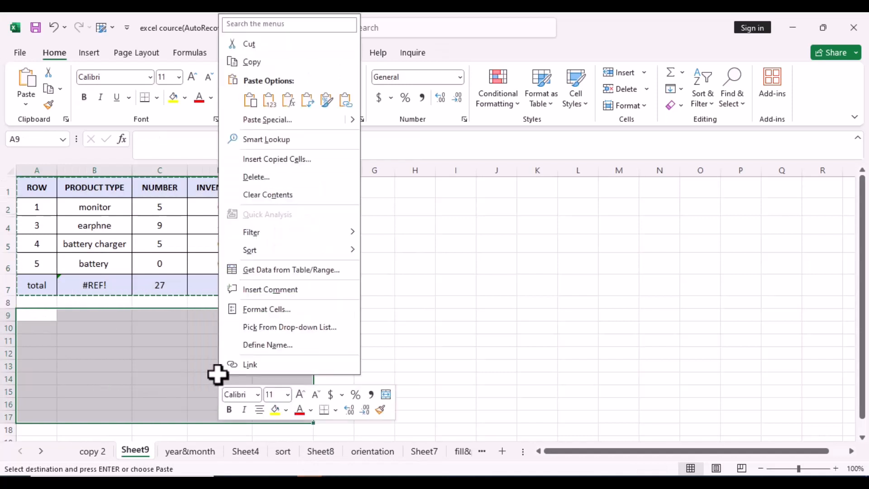
click(250, 103)
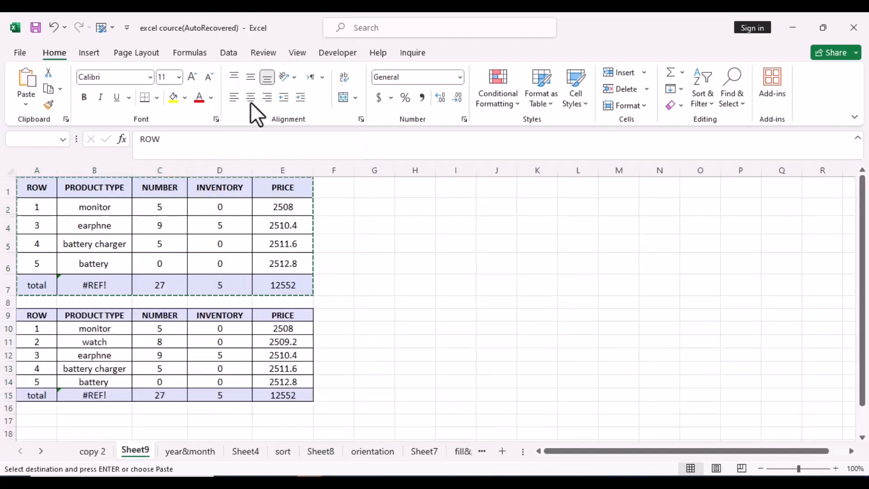
Select only the visible cells of A1:E7 with Go To Special and copy them.
click(368, 392)
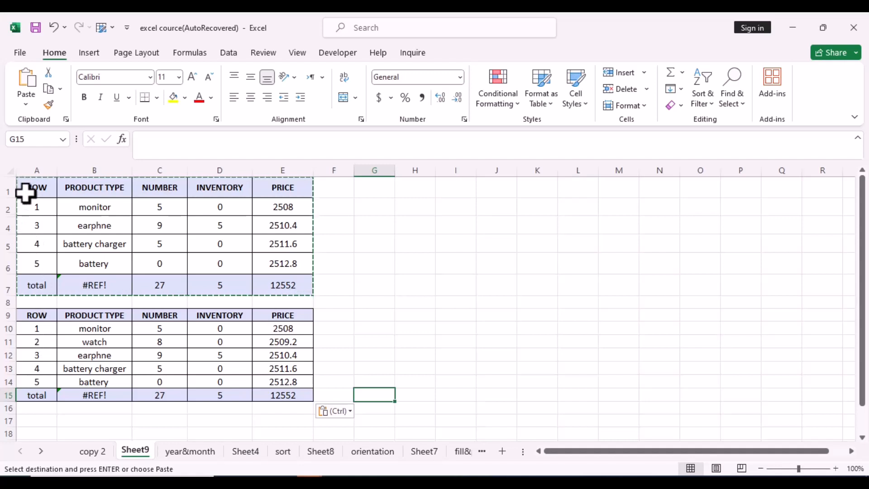
drag(24, 190, 281, 294)
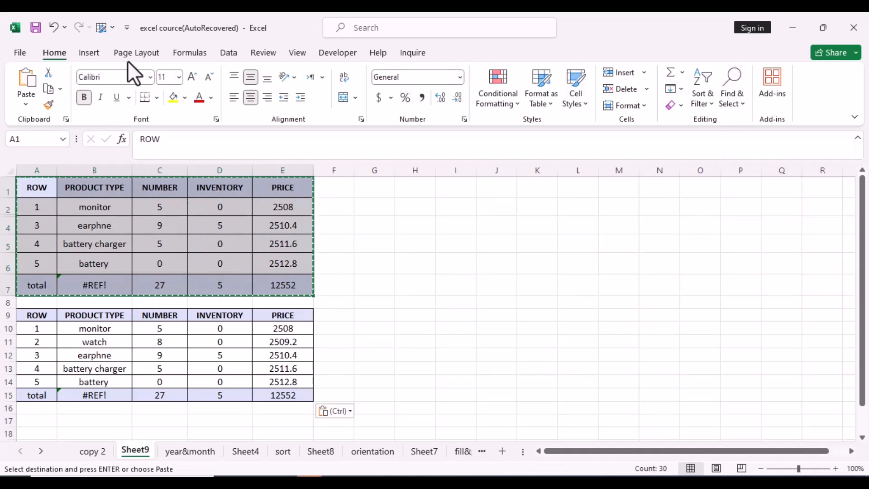
click(743, 105)
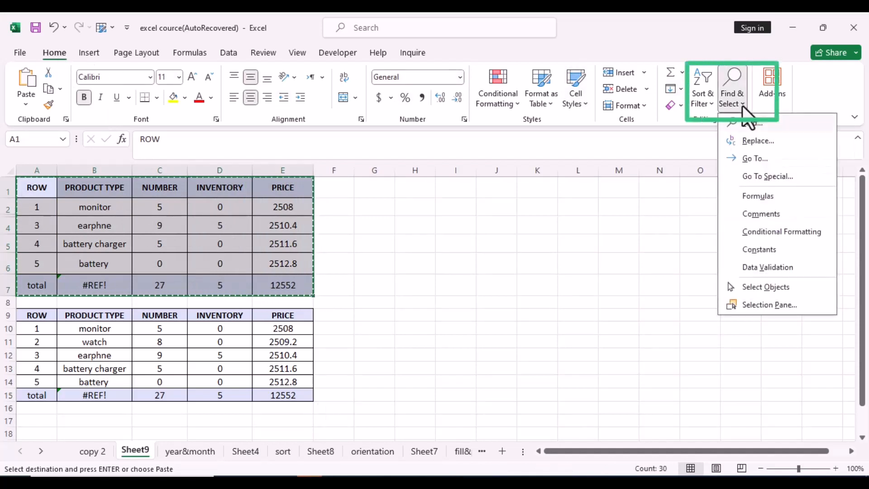
click(759, 180)
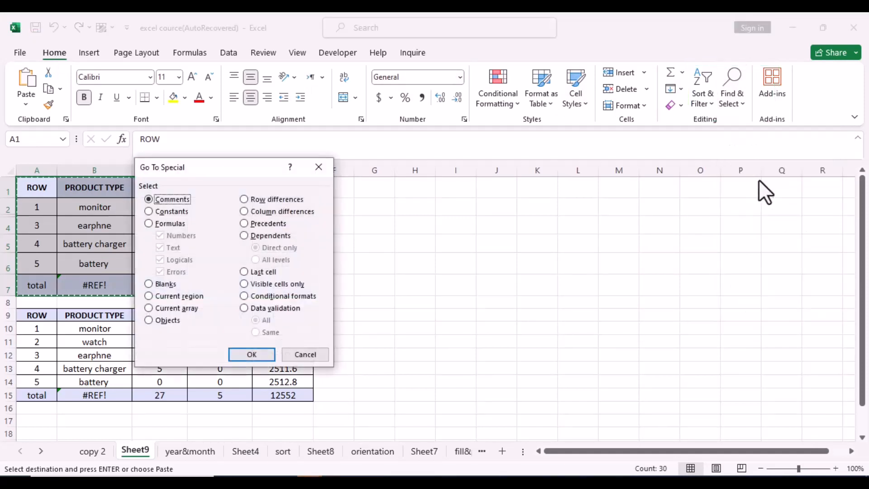
click(244, 284)
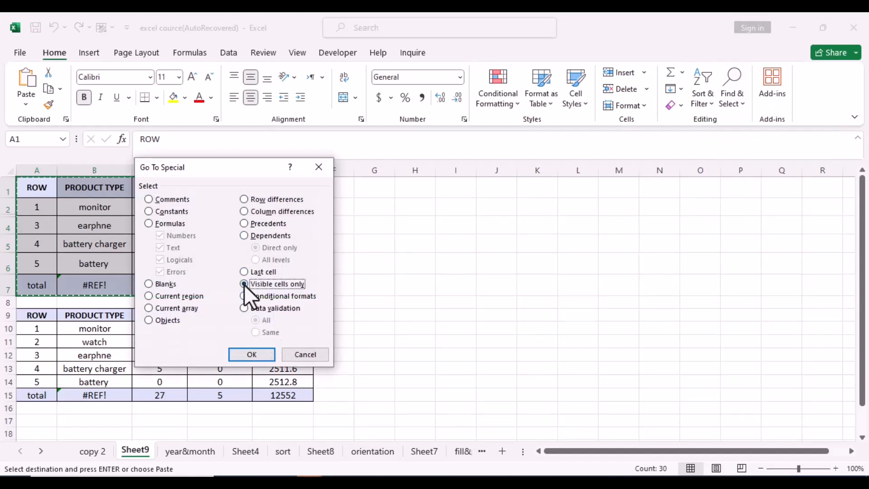
click(250, 353)
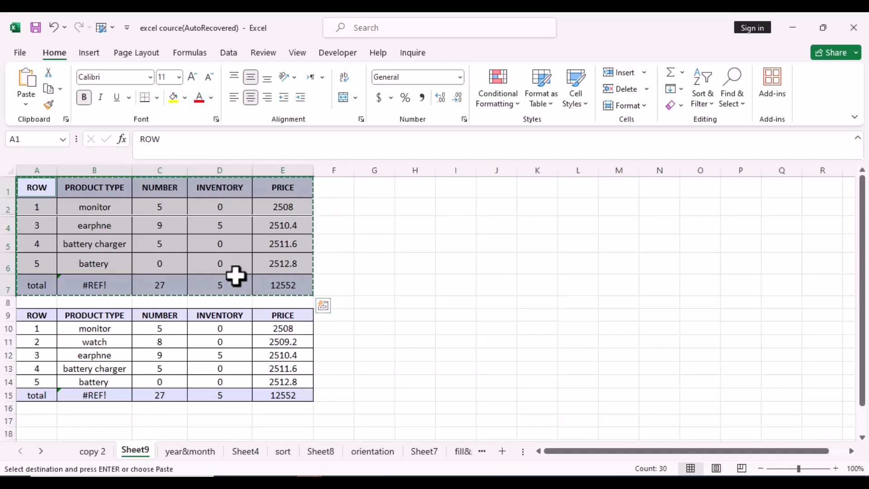
right_click(212, 255)
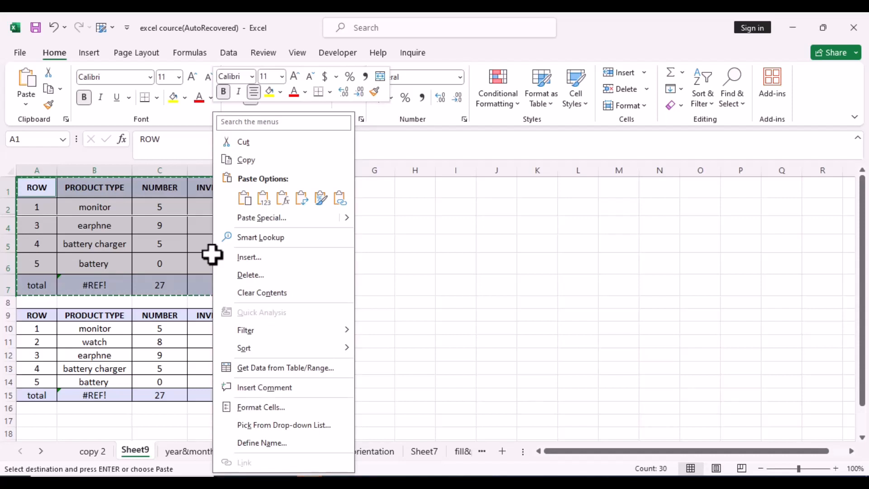
click(253, 161)
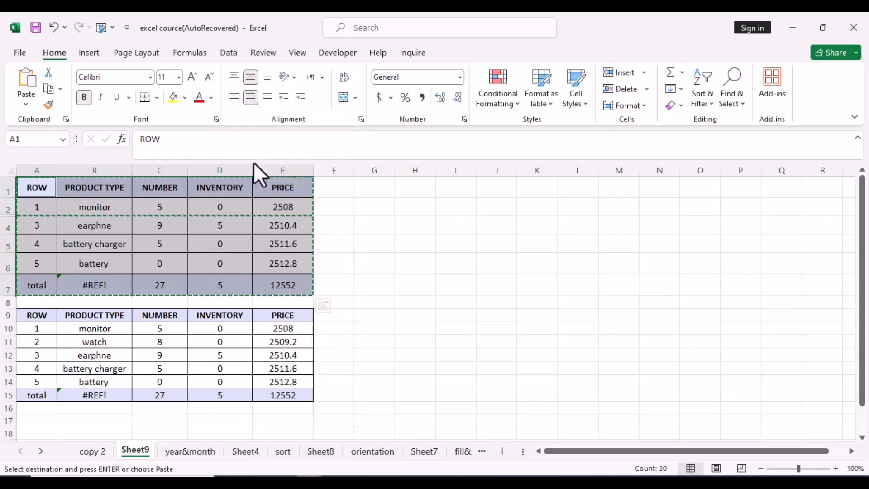
Paste the copied visible cells starting at G9.
drag(363, 313, 618, 401)
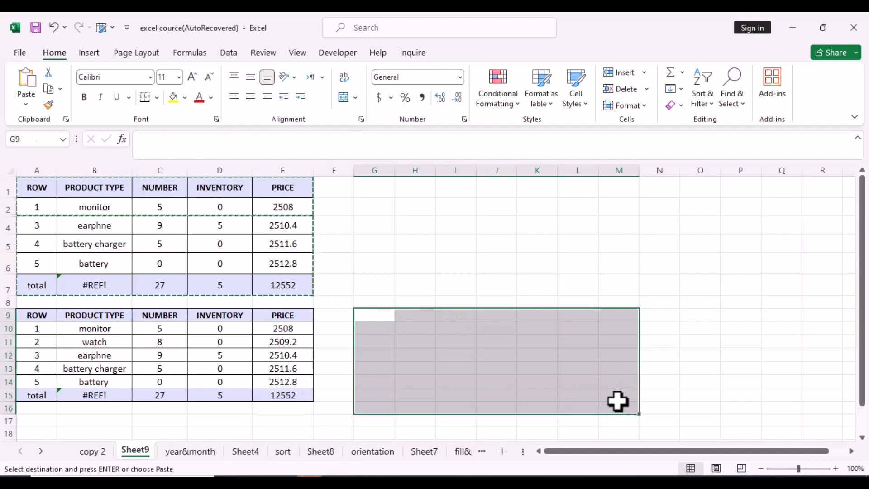
right_click(618, 402)
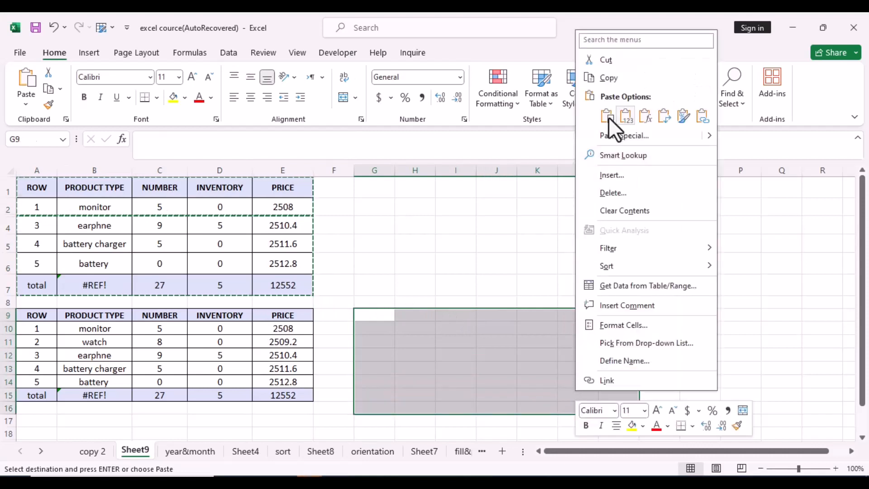
click(609, 117)
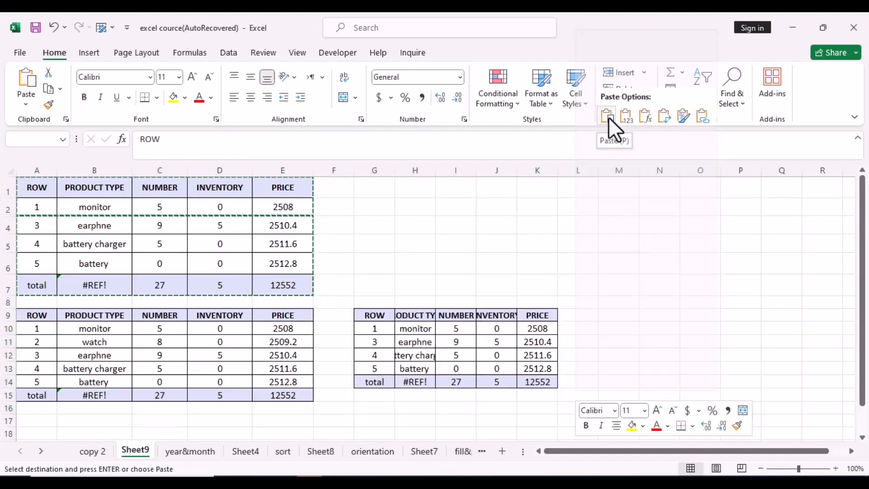
click(609, 116)
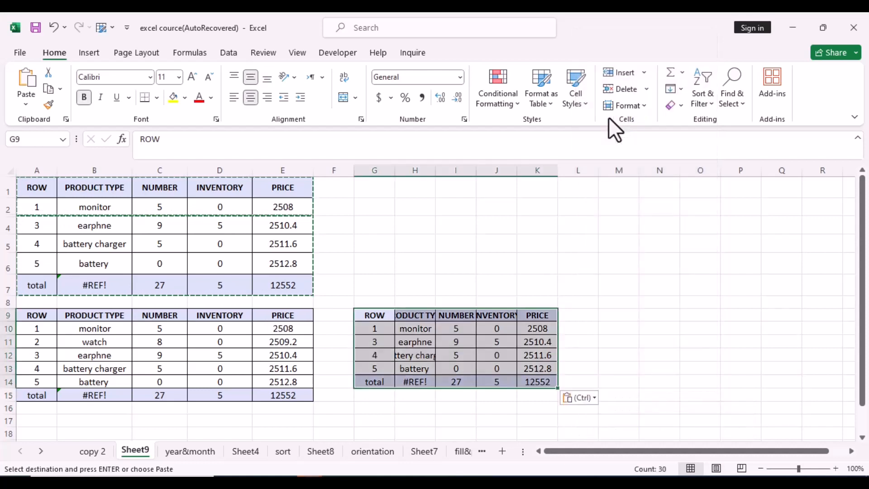